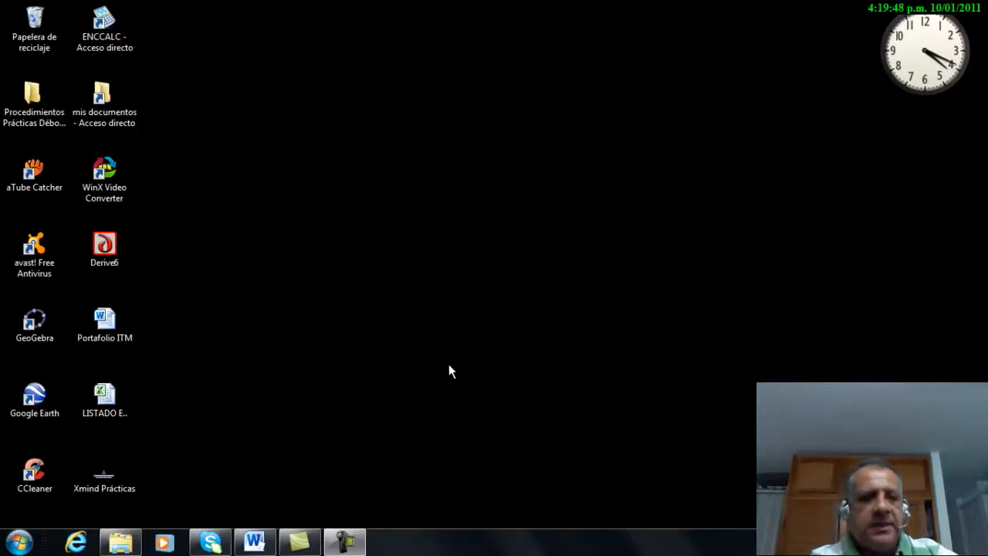
# Step: Launch Modellus 2.5 sp with a new, empty model
pyautogui.click(24, 538)
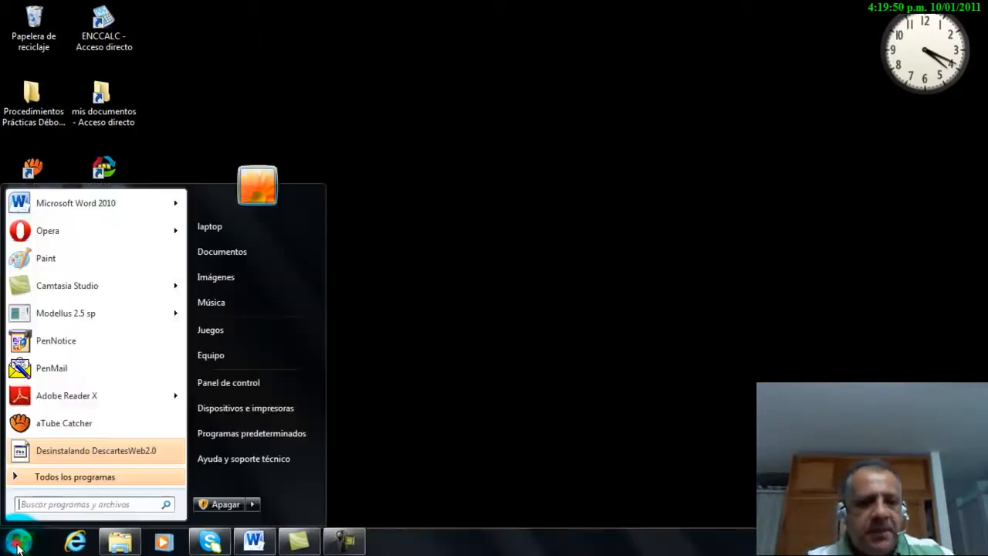
pyautogui.click(72, 315)
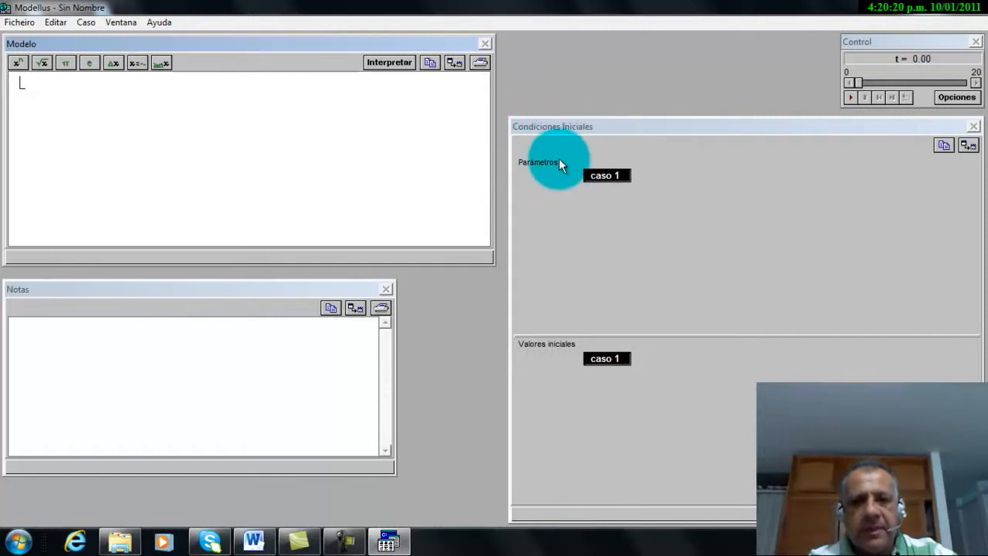
pyautogui.click(344, 540)
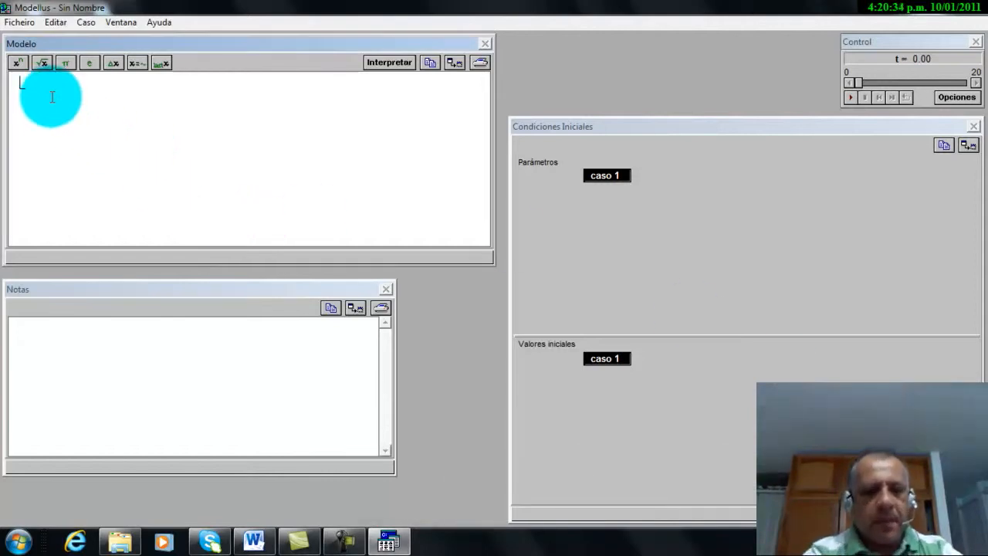
# Step: Enter the comment line "; Movimiento Parabolico" at the start of the model, followed by a blank line
pyautogui.write('Movimie')
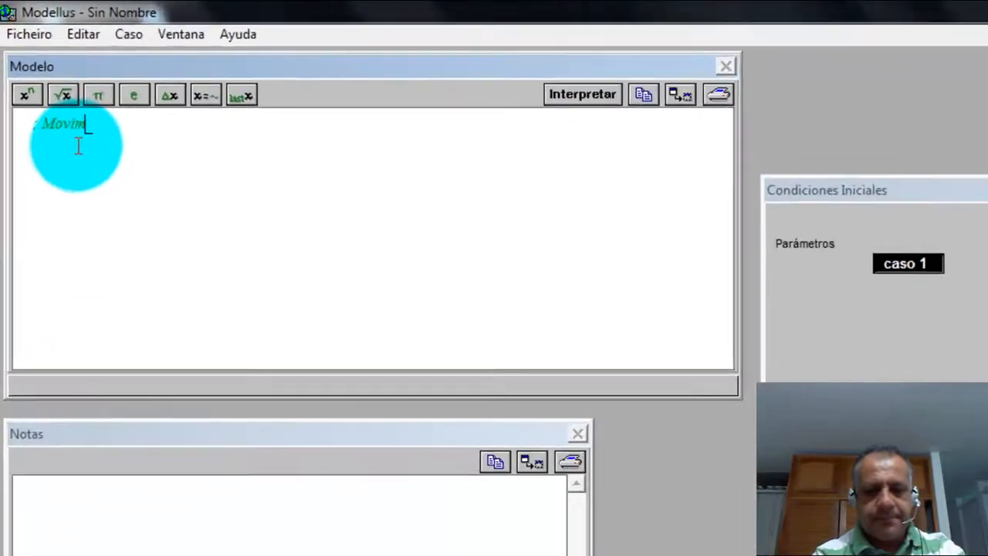
pyautogui.write('nto ')
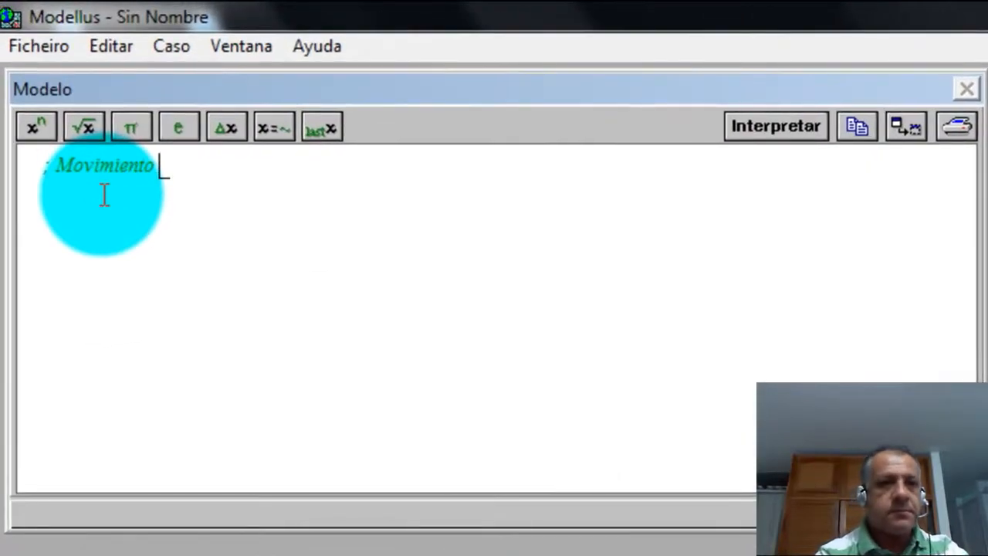
pyautogui.write('Para')
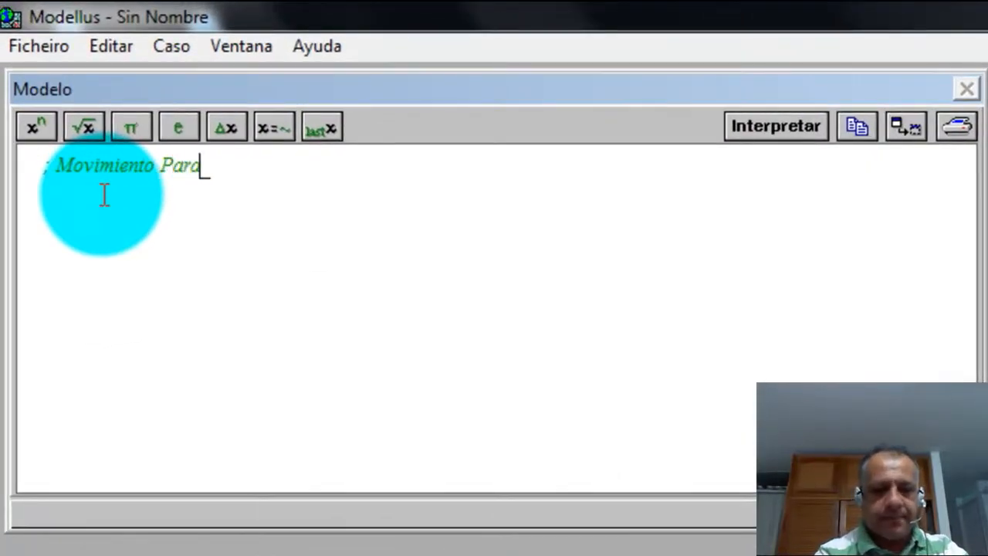
pyautogui.write('bolico')
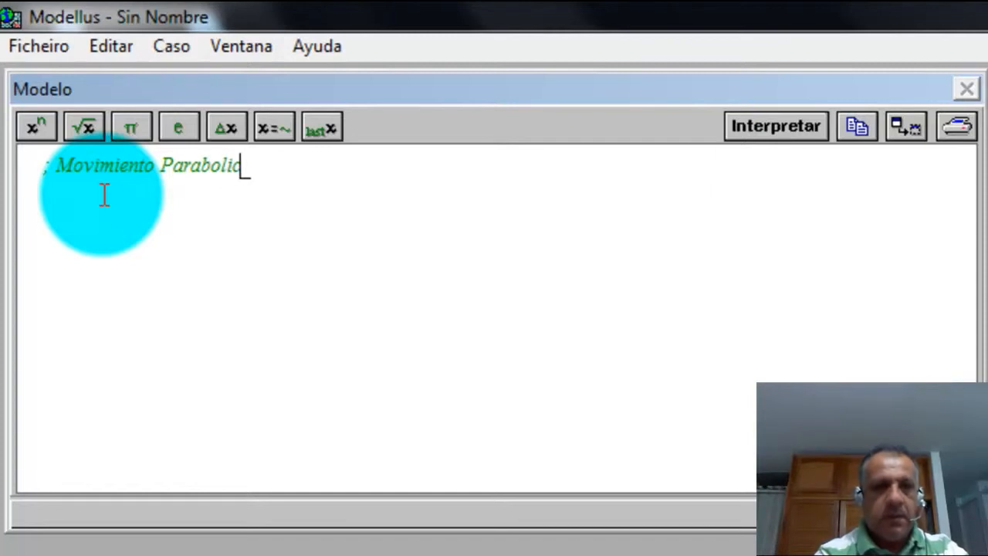
pyautogui.press('Return')
pyautogui.press('Return')
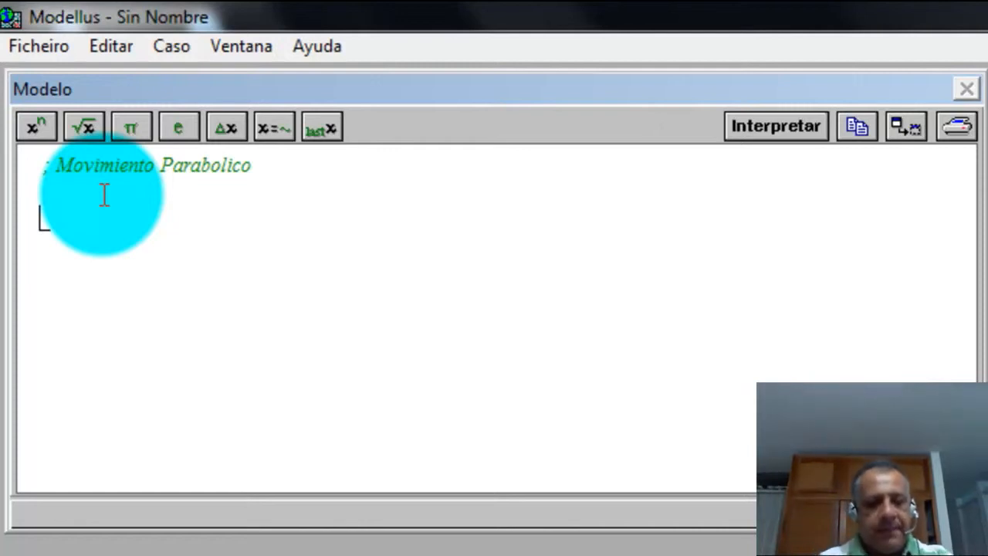
# Step: Add the horizontal position equation x = vo×cos(a)×t below the comment in the model
pyautogui.write('x=')
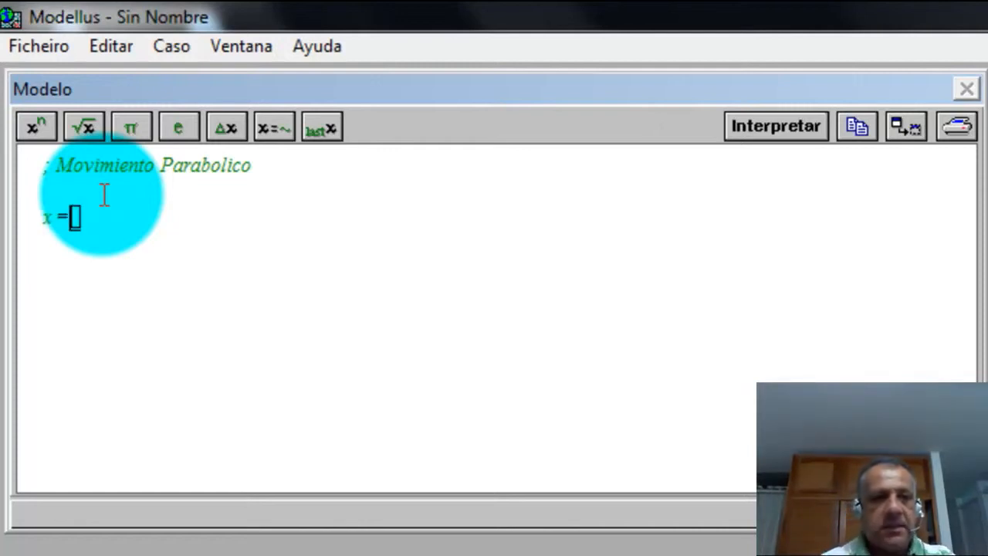
pyautogui.write('vo')
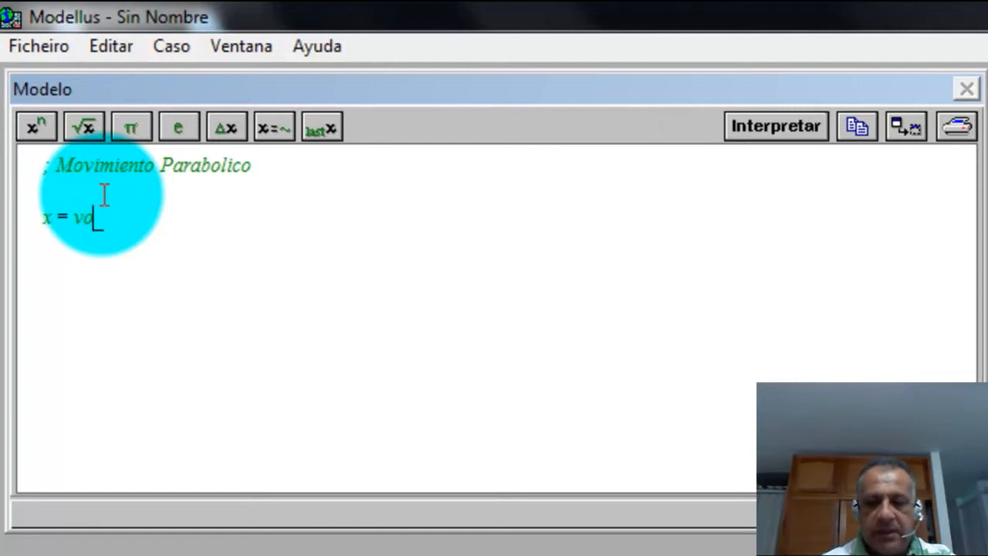
pyautogui.write('*cos(a')
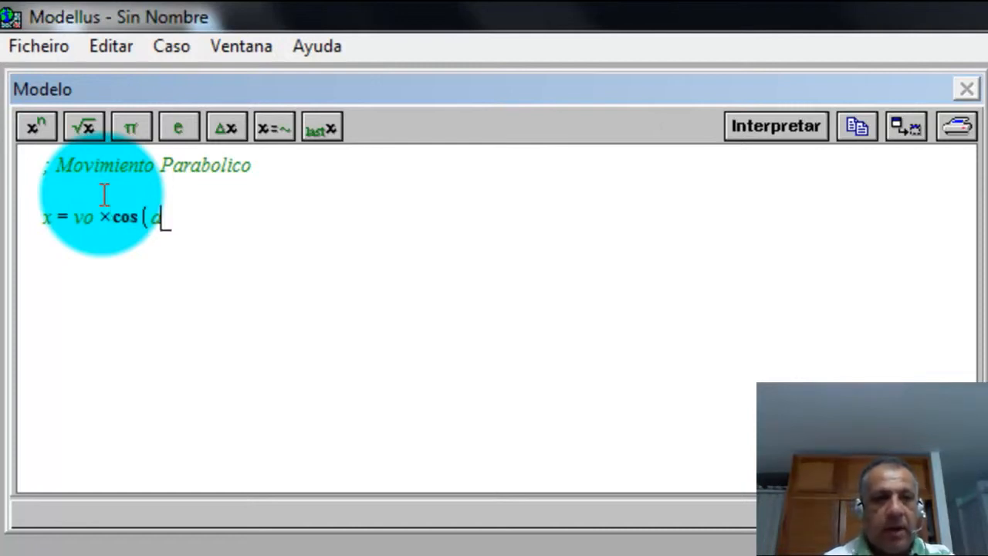
pyautogui.write(')')
pyautogui.write('*t')
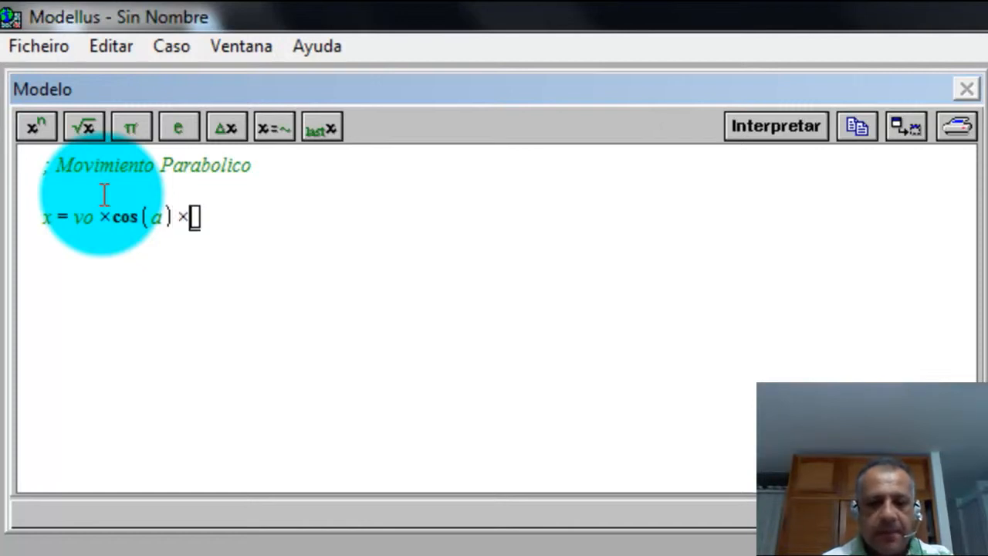
pyautogui.press('Return')
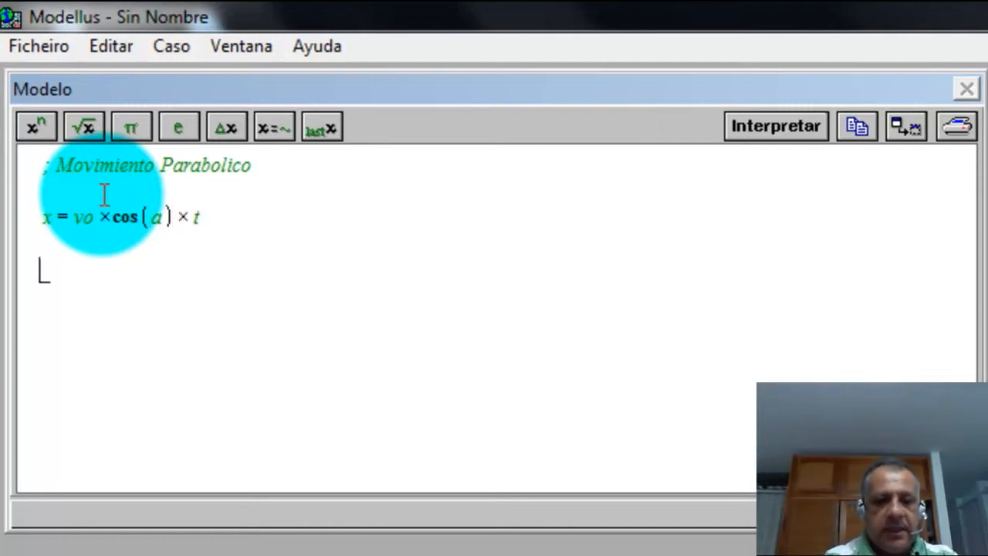
# Step: Add the vertical position equation y = vo×sin(a)×t - 1/2×g×t², with 1/2 as a fraction and t squared
pyautogui.write('y=vo')
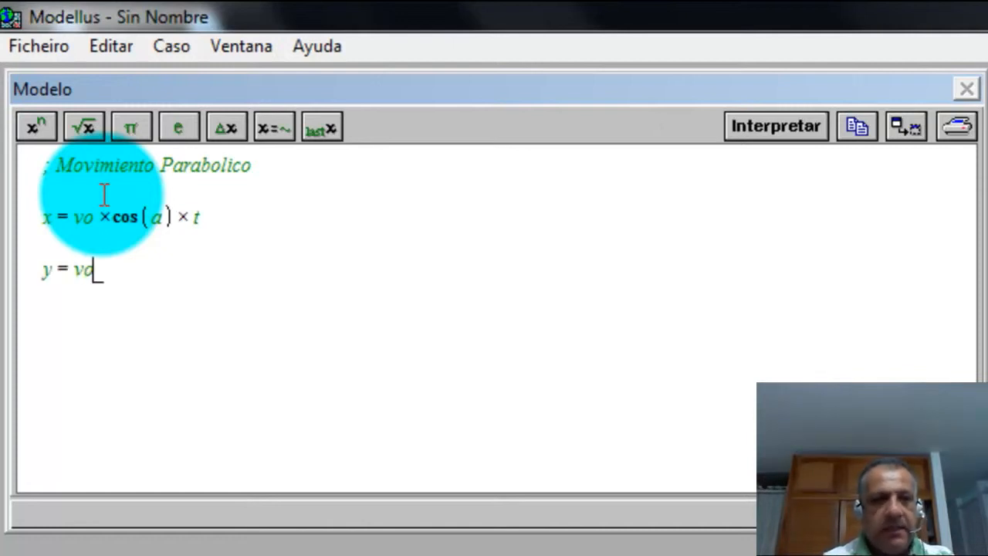
pyautogui.write('*sin')
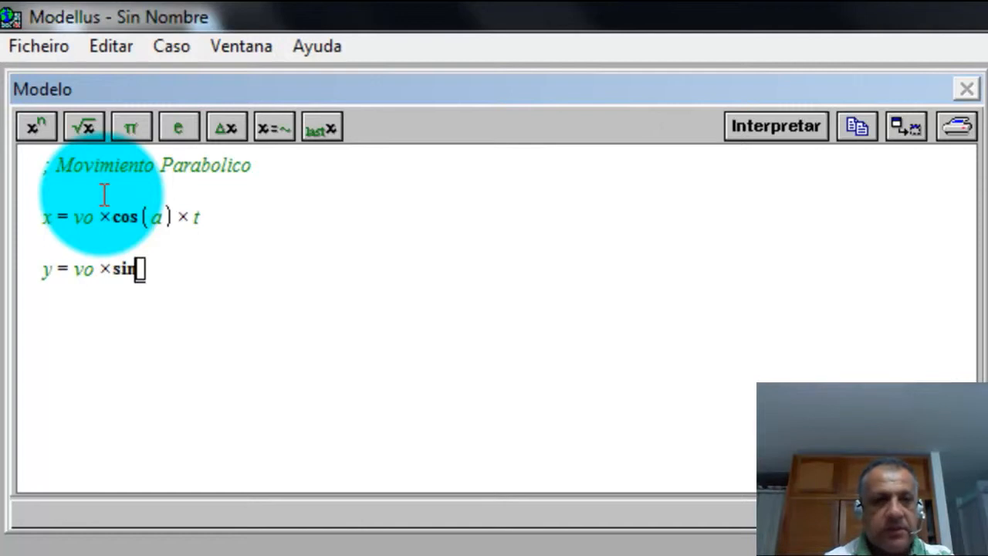
pyautogui.write('(a')
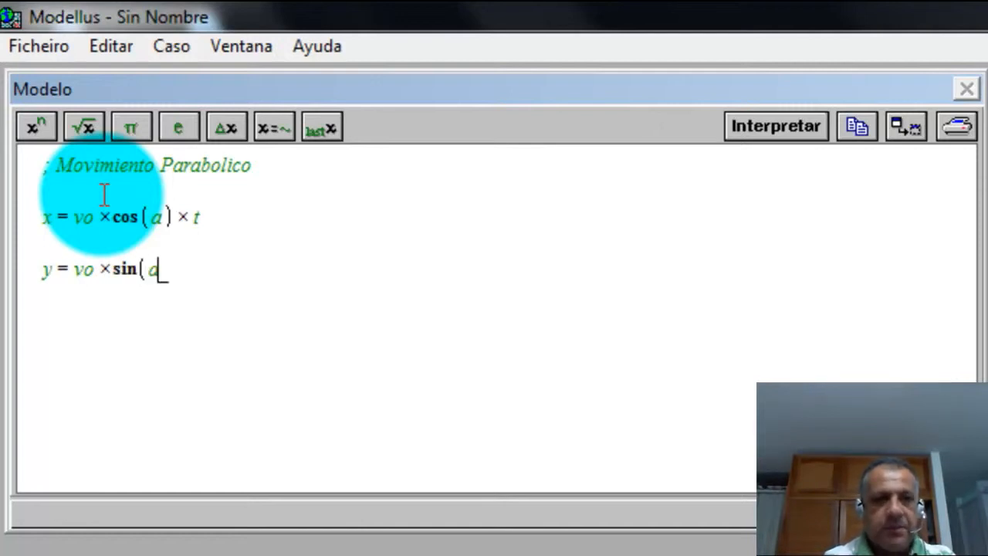
pyautogui.write(')')
pyautogui.write('*')
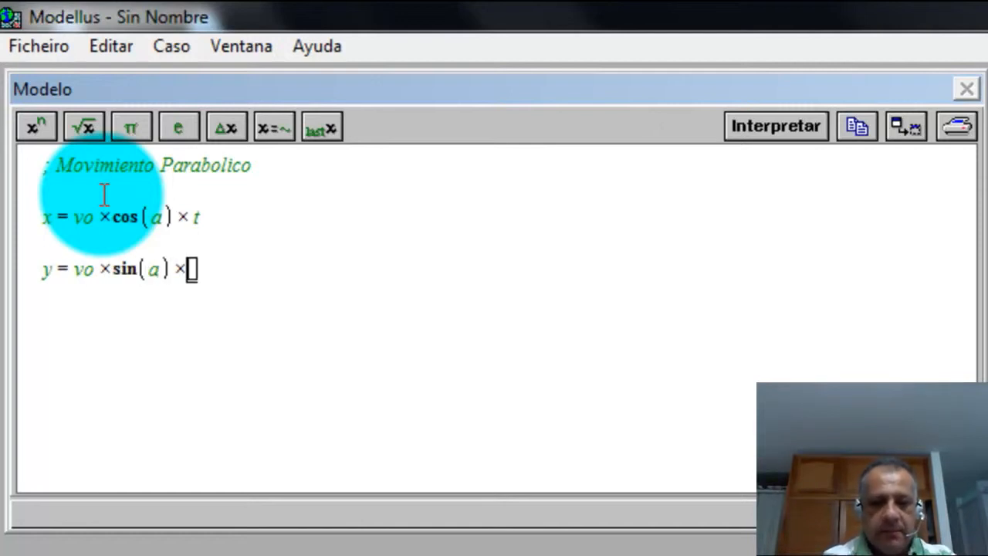
pyautogui.write('t-')
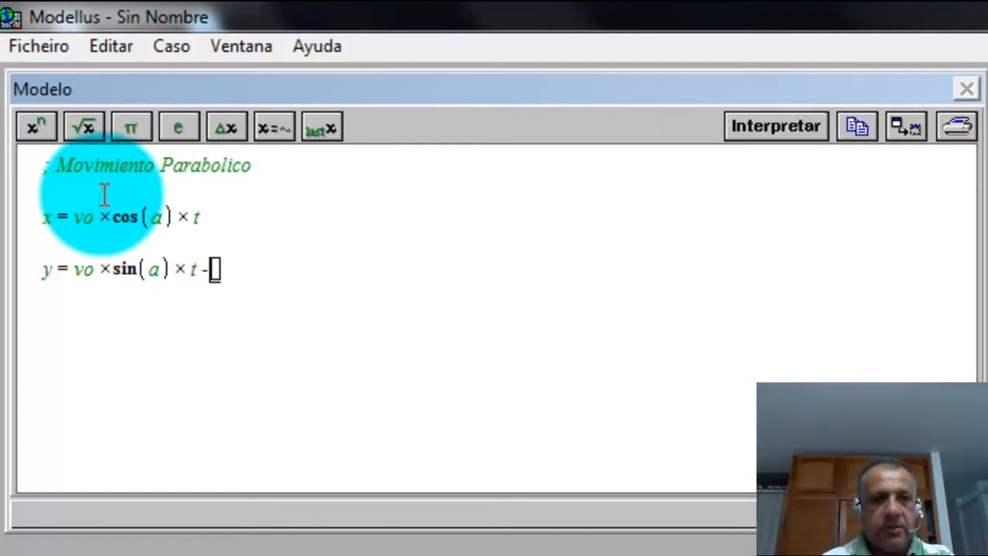
pyautogui.write('1/2')
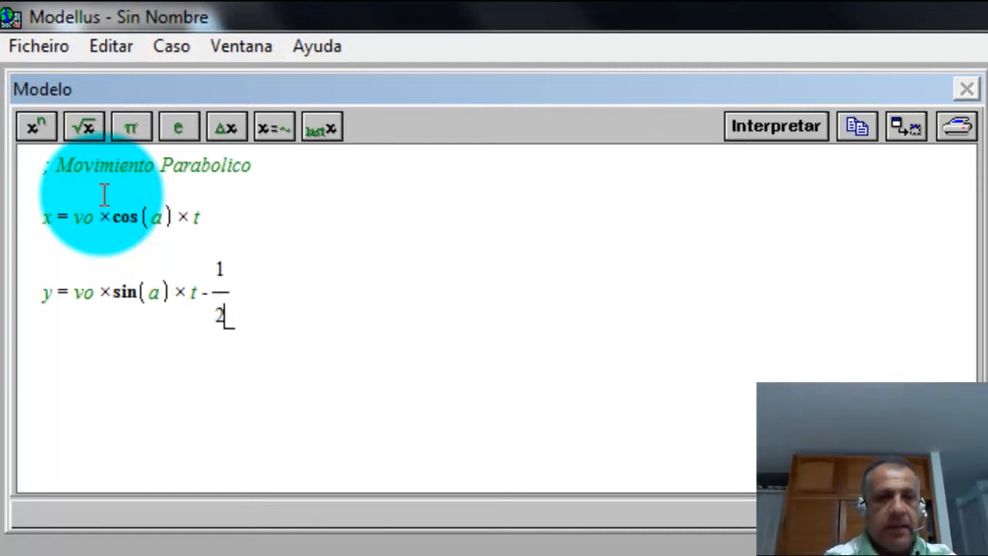
pyautogui.write('*')
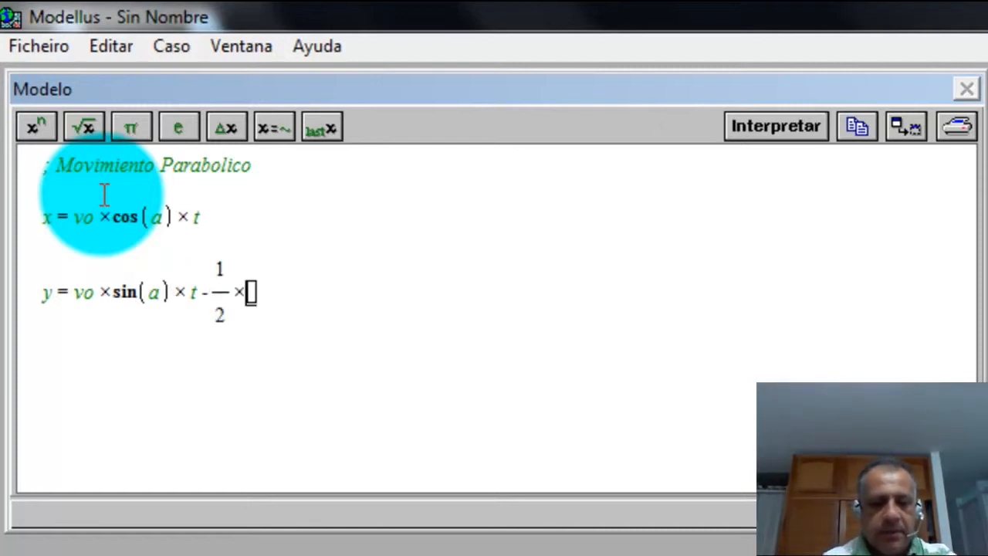
pyautogui.write('g')
pyautogui.write('*t')
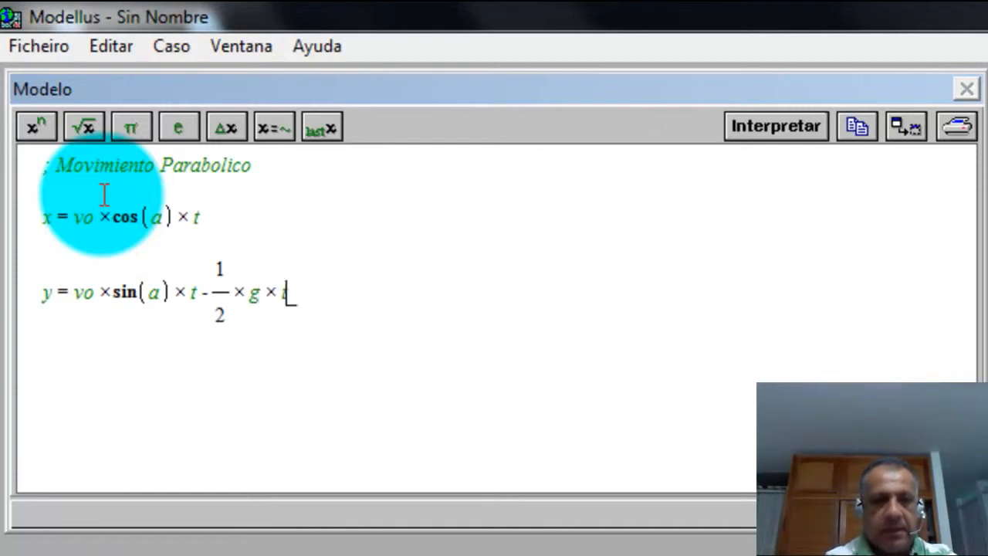
pyautogui.click(35, 123)
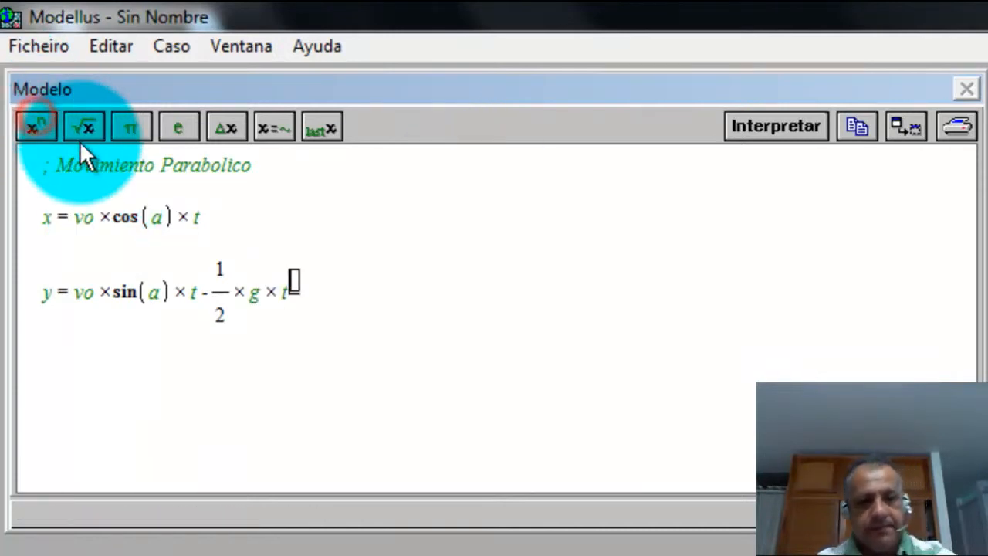
pyautogui.write('2')
pyautogui.press('Return')
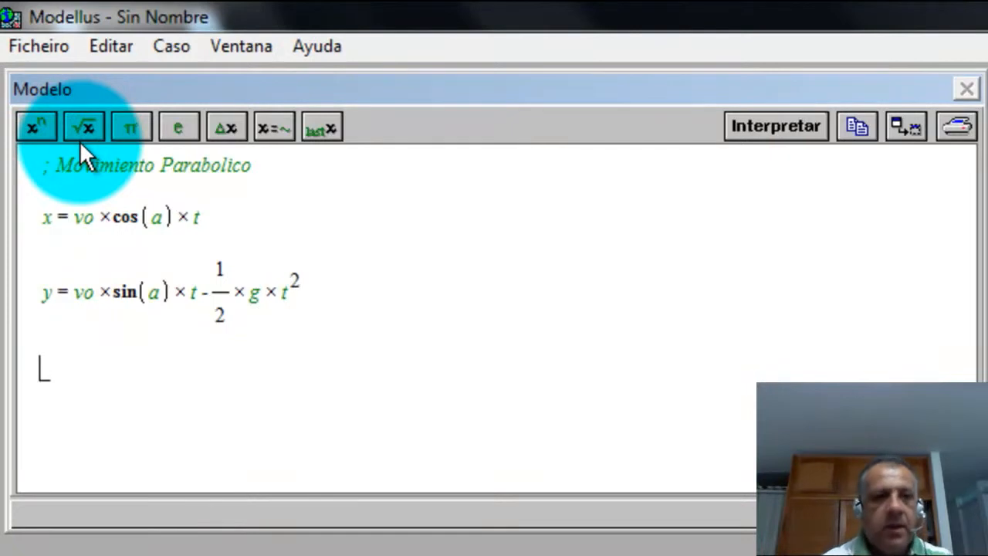
# Step: Add the horizontal velocity equation vx = dx/dt on the line below the y equation
pyautogui.write('v')
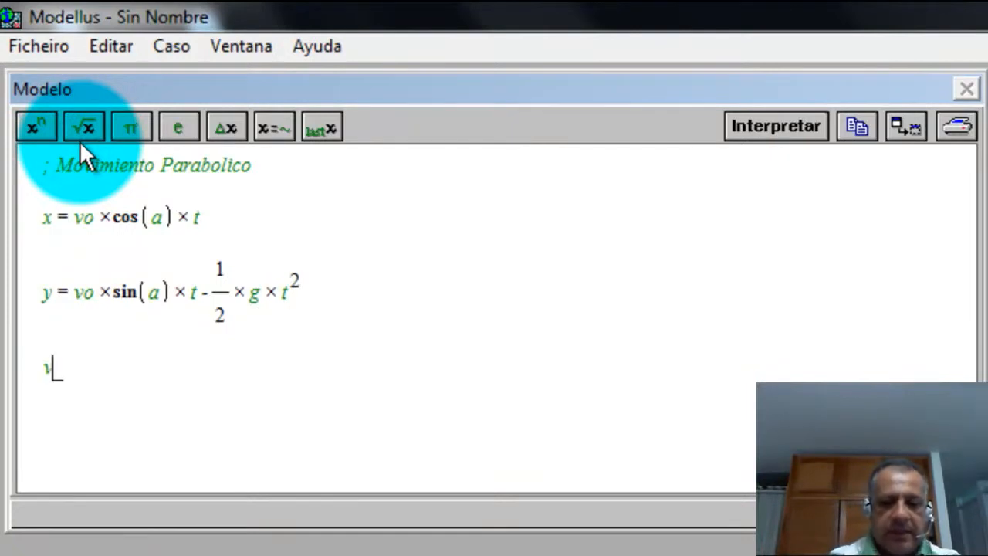
pyautogui.write('x ')
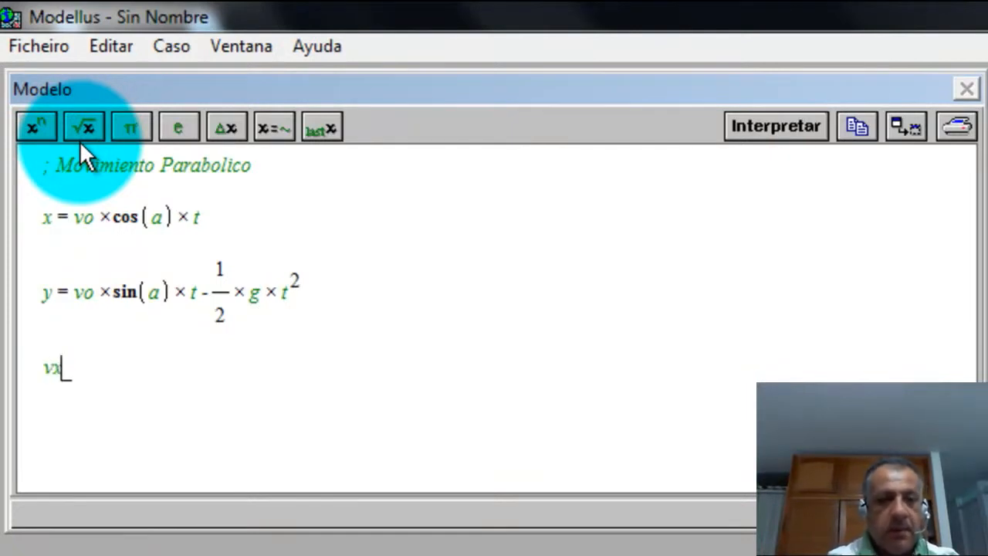
pyautogui.write('=')
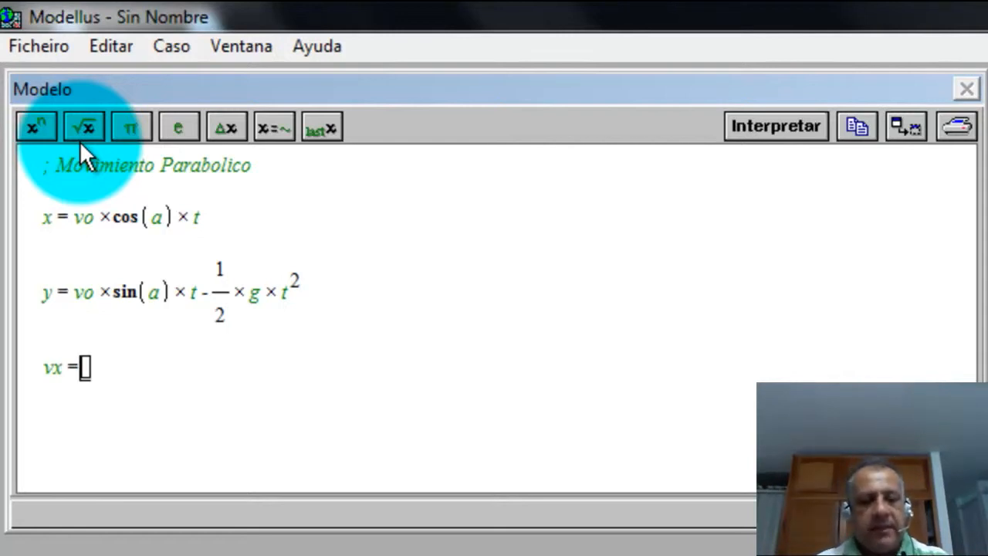
pyautogui.write('a')
pyautogui.write('x')
pyautogui.write('/dt')
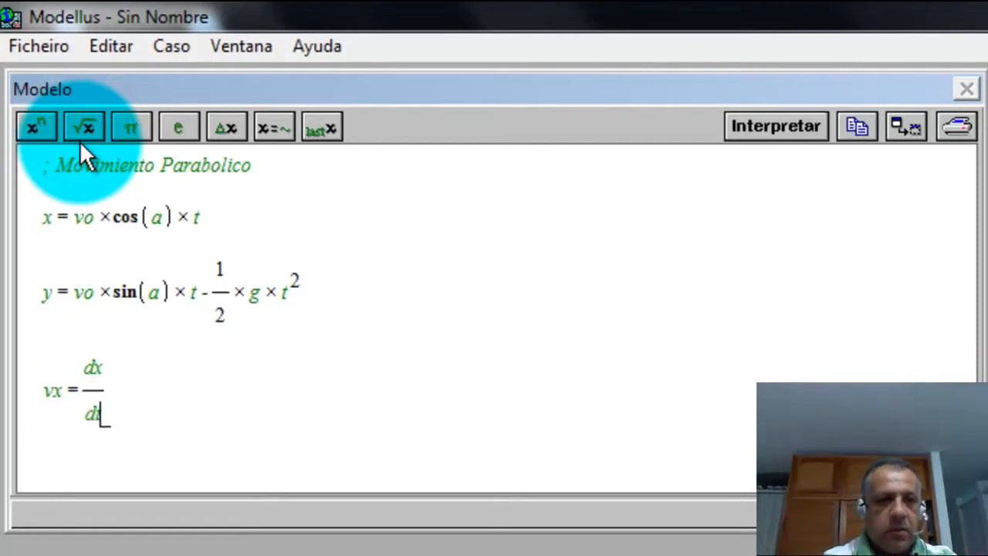
pyautogui.press('Return')
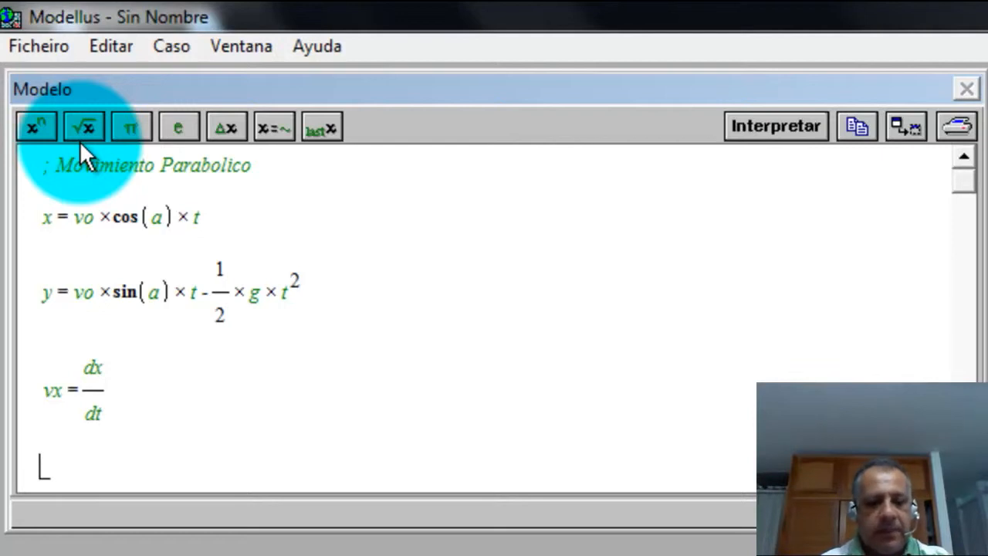
# Step: Add the vertical velocity equation vy = dy/dt on the line below the vx equation
pyautogui.write('vy ')
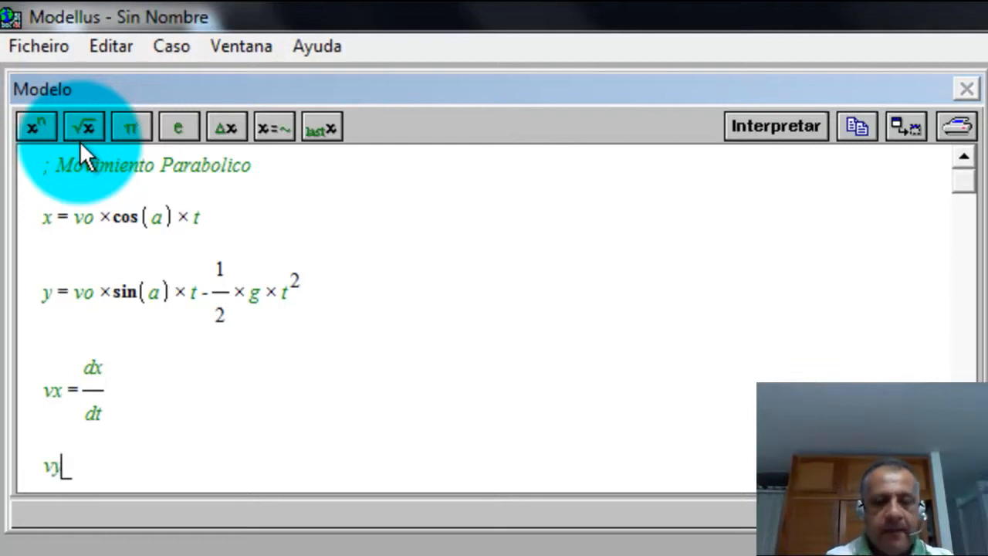
pyautogui.write('= d')
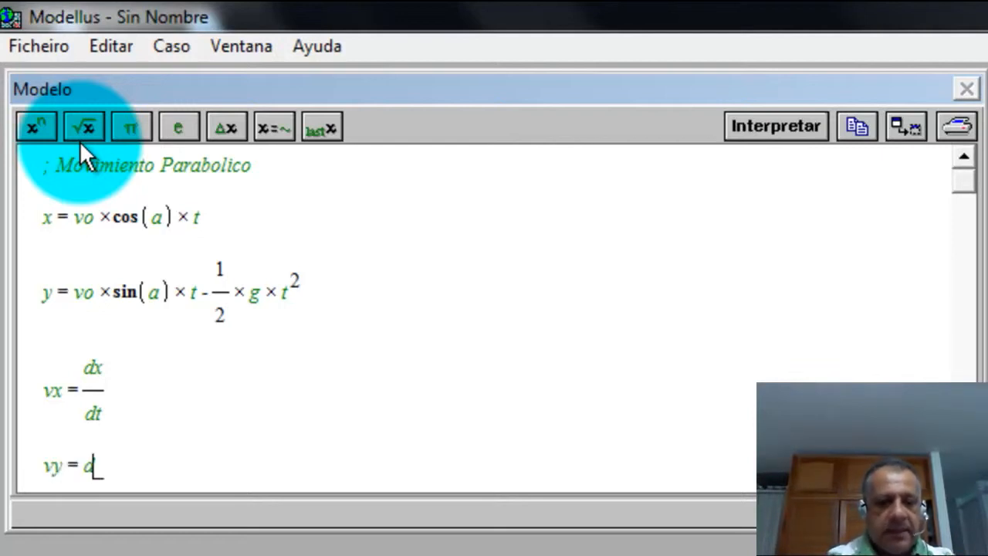
pyautogui.write('y')
pyautogui.write('/dt')
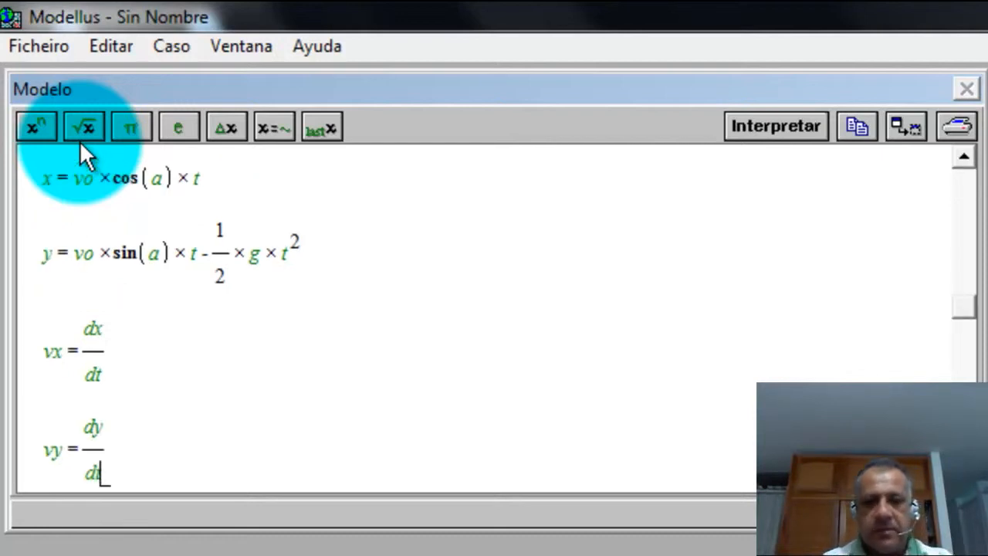
pyautogui.press('Return')
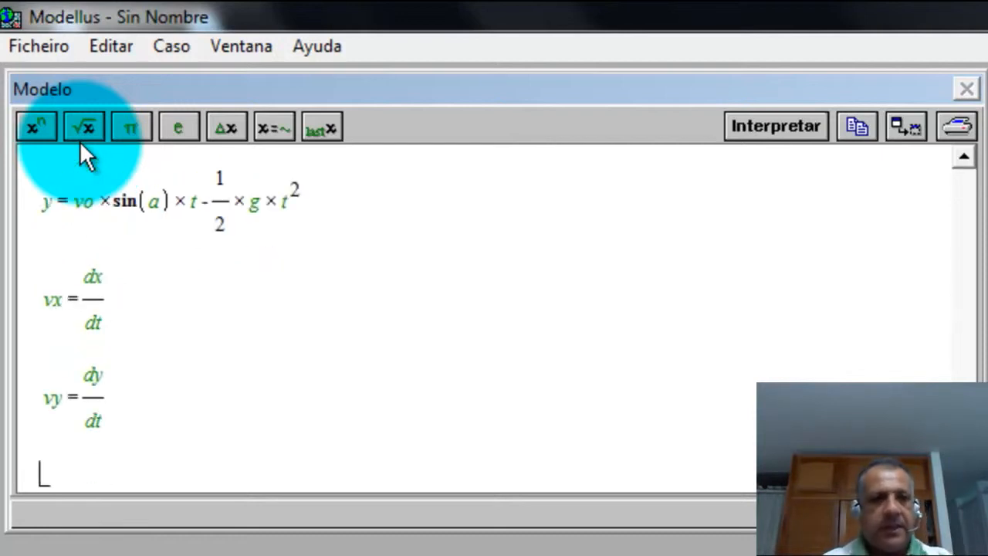
# Step: Add the resultant speed equation v = √(vx² + vy²) on the line below the vy equation
pyautogui.write('V=')
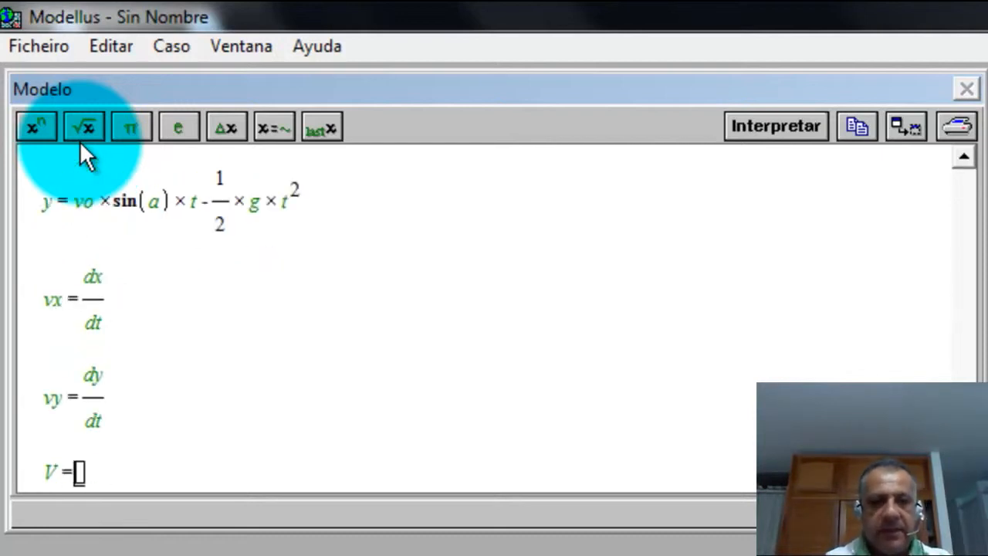
pyautogui.press('BackSpace')
pyautogui.press('BackSpace')
pyautogui.write('v =')
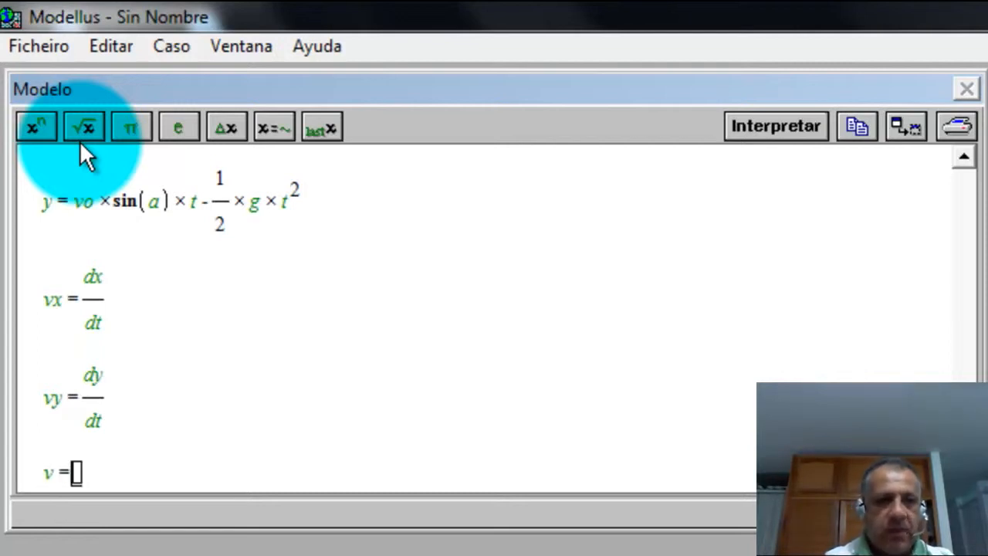
pyautogui.click(79, 116)
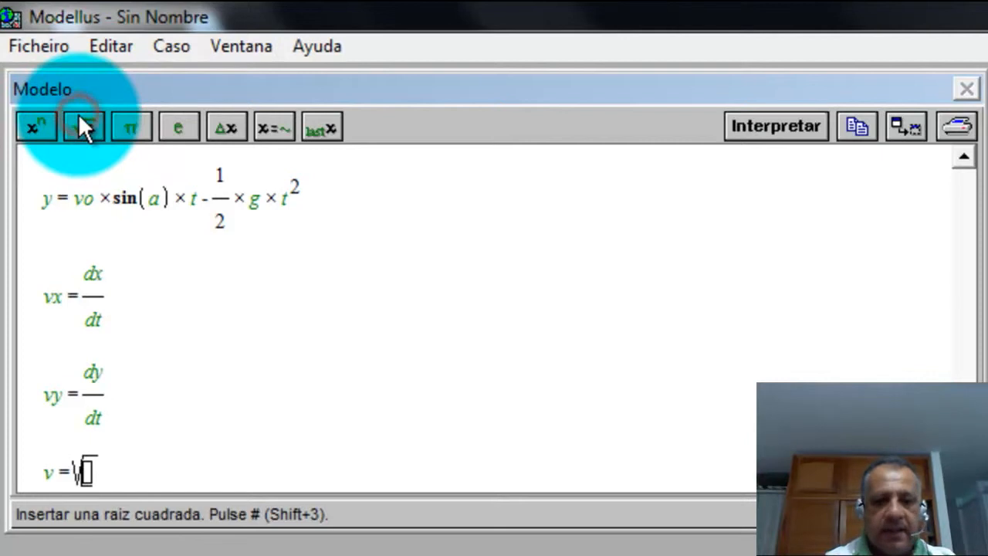
pyautogui.write('( vx')
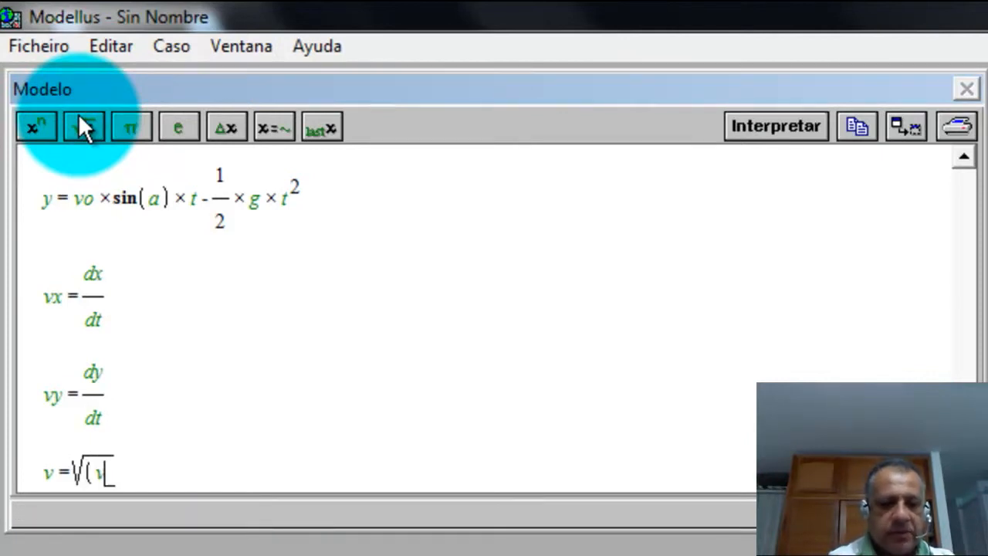
pyautogui.click(33, 126)
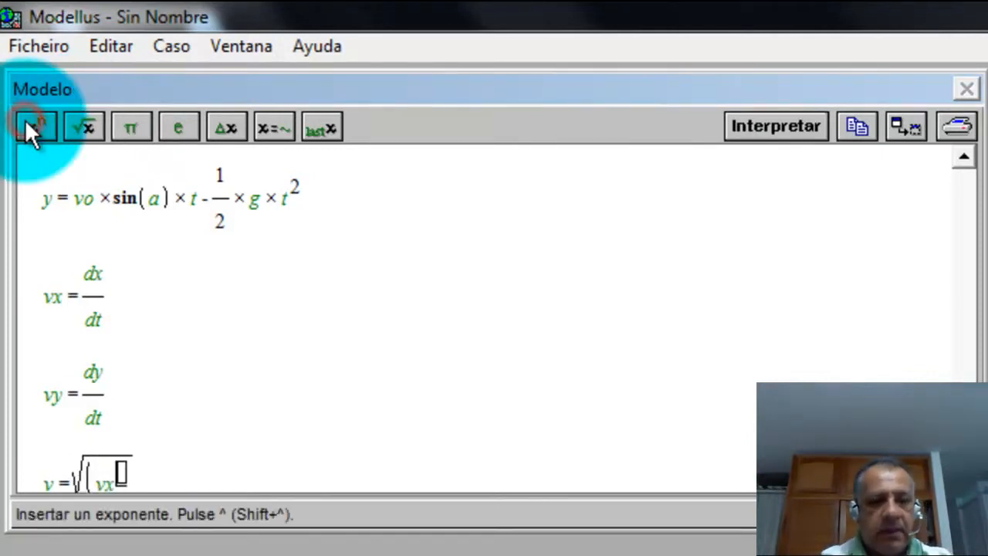
pyautogui.write('2 ')
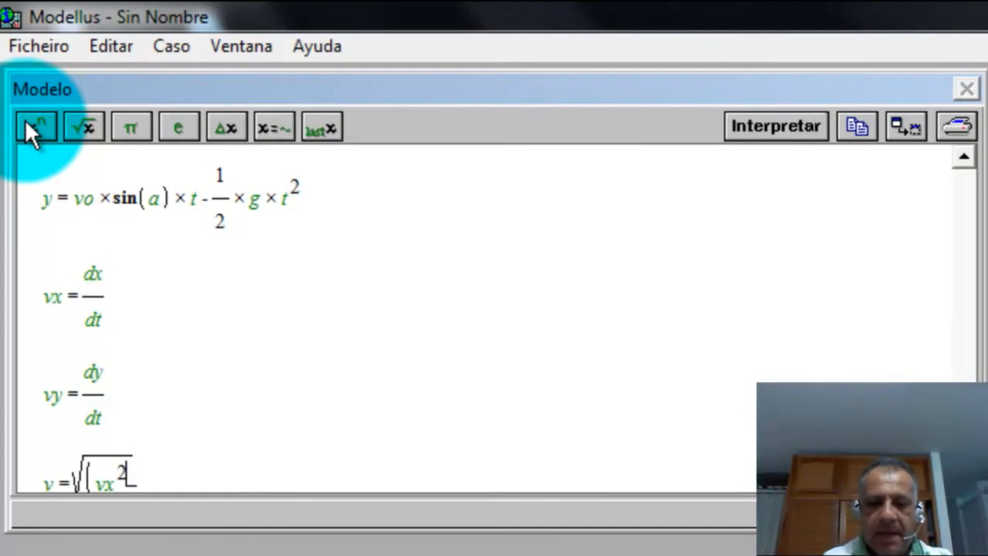
pyautogui.write('+ vy')
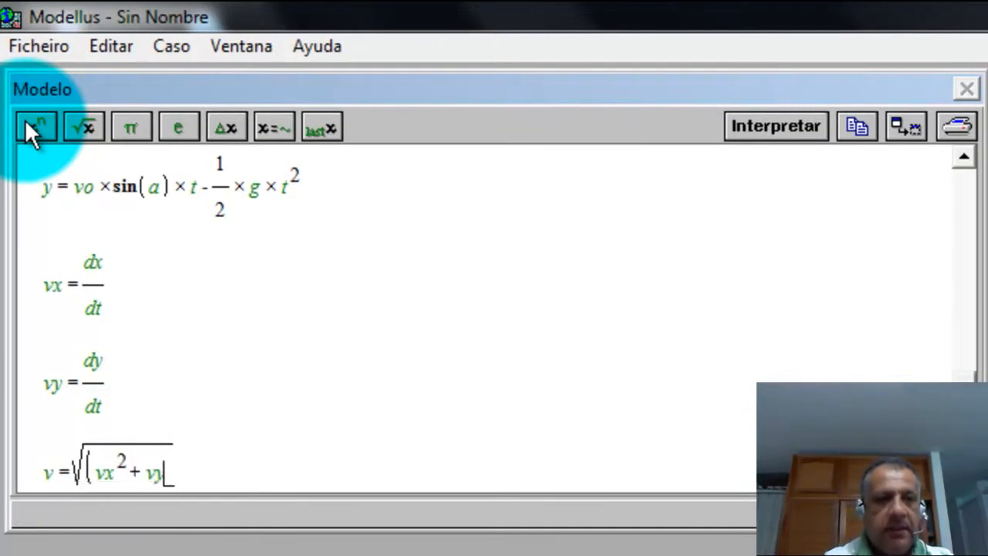
pyautogui.click(36, 125)
pyautogui.write('2')
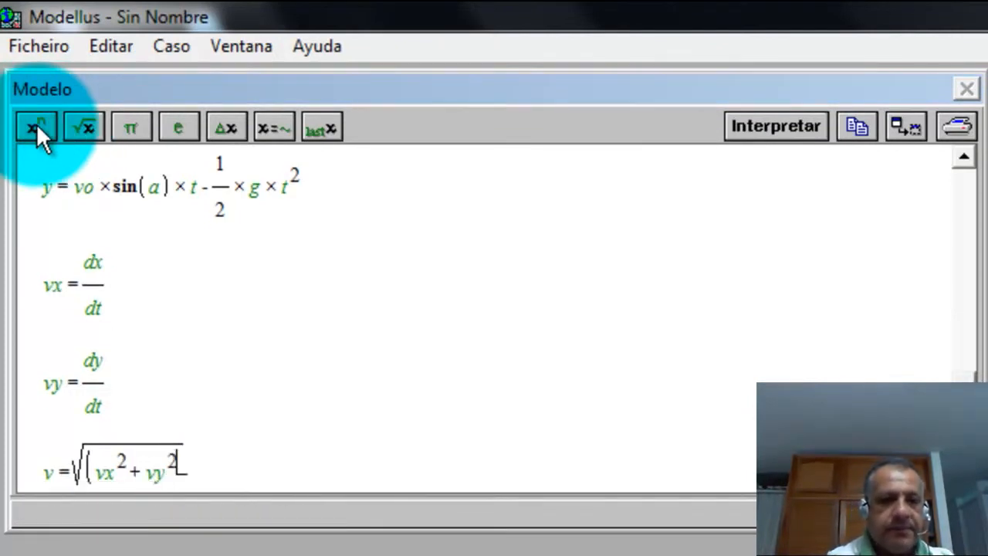
pyautogui.write(')')
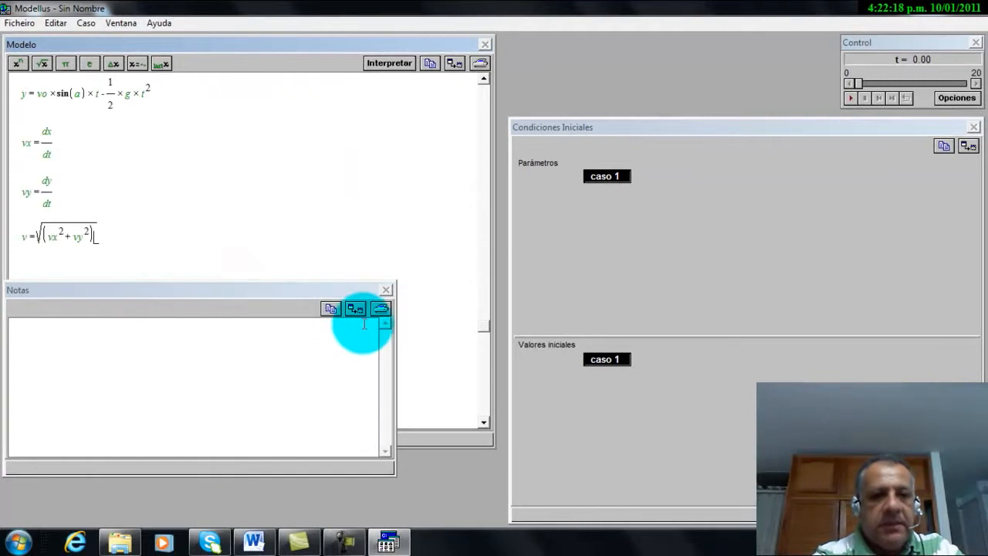
# Step: Hide the Notas window and interpret the model
pyautogui.click(354, 307)
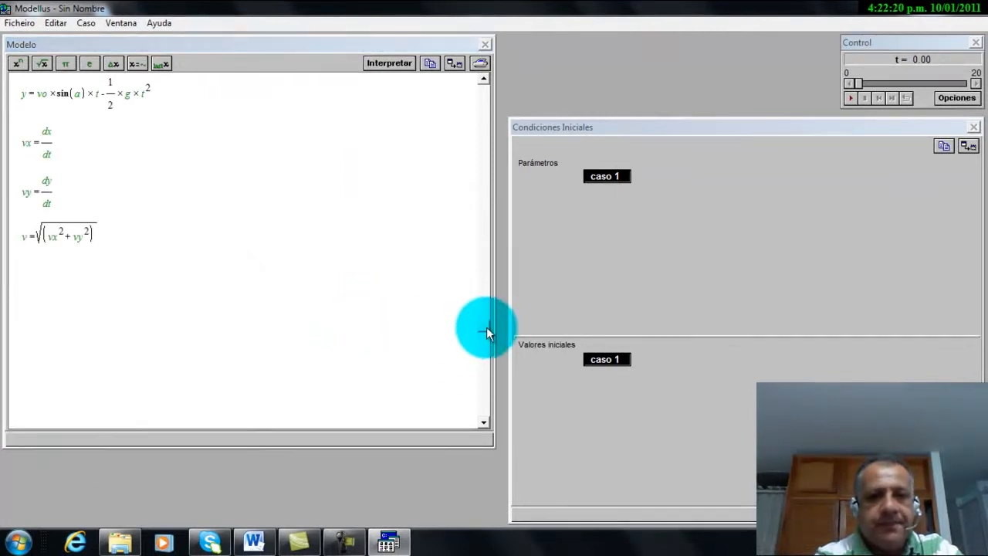
pyautogui.click(486, 326)
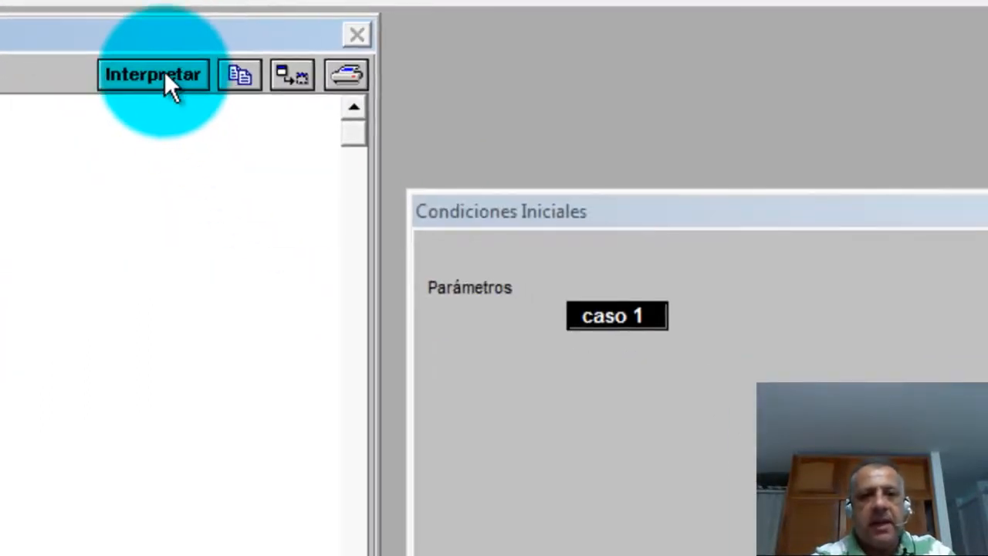
pyautogui.click(164, 71)
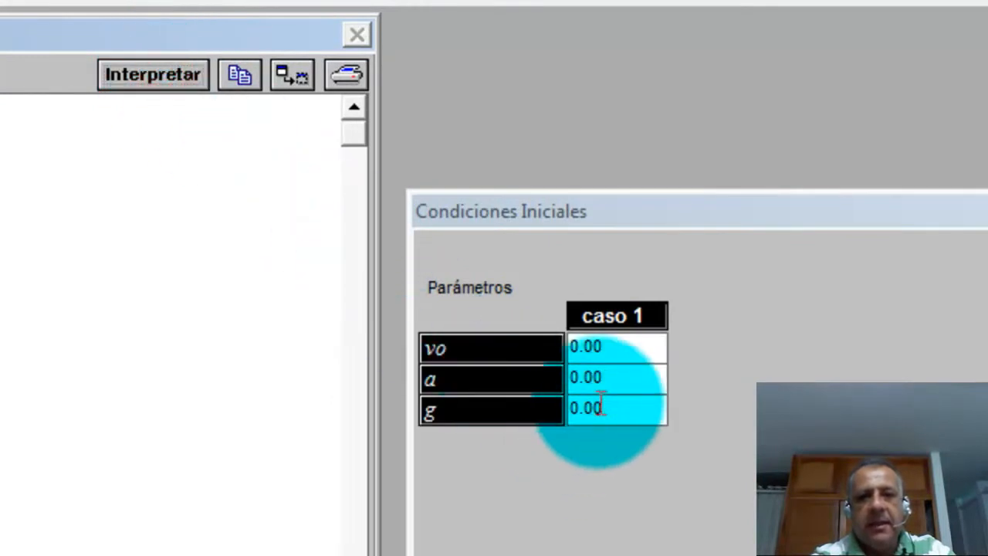
# Step: Set the caso 1 parameters to vo = 30, a = 45 and g = 9.8
pyautogui.click(610, 347)
pyautogui.press('BackSpace')
pyautogui.press('BackSpace')
pyautogui.press('BackSpace')
pyautogui.press('BackSpace')
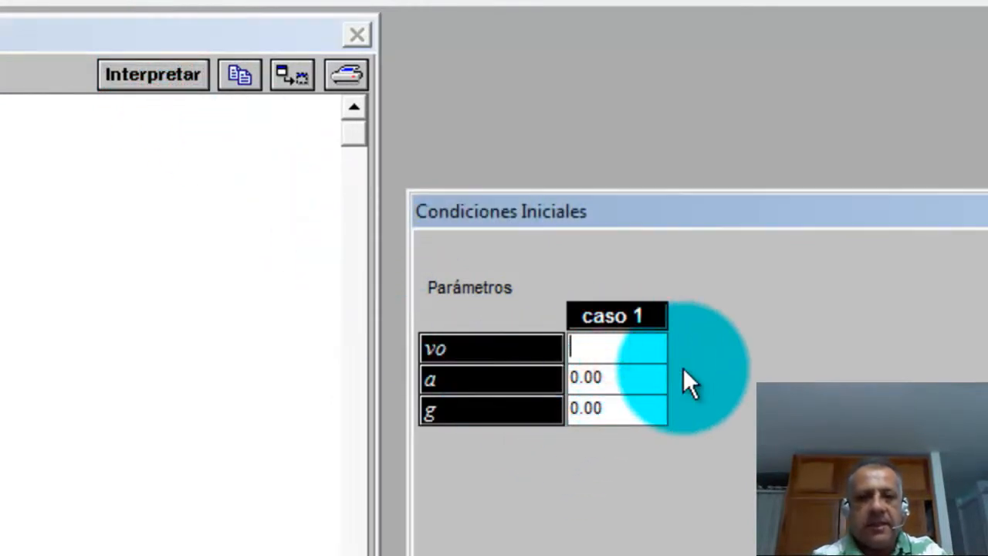
pyautogui.write('30')
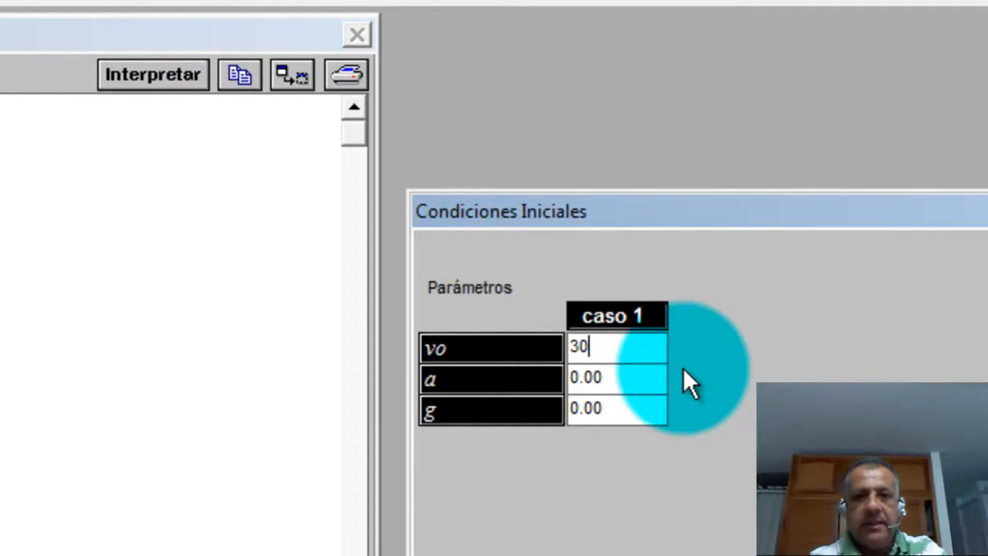
pyautogui.click(603, 379)
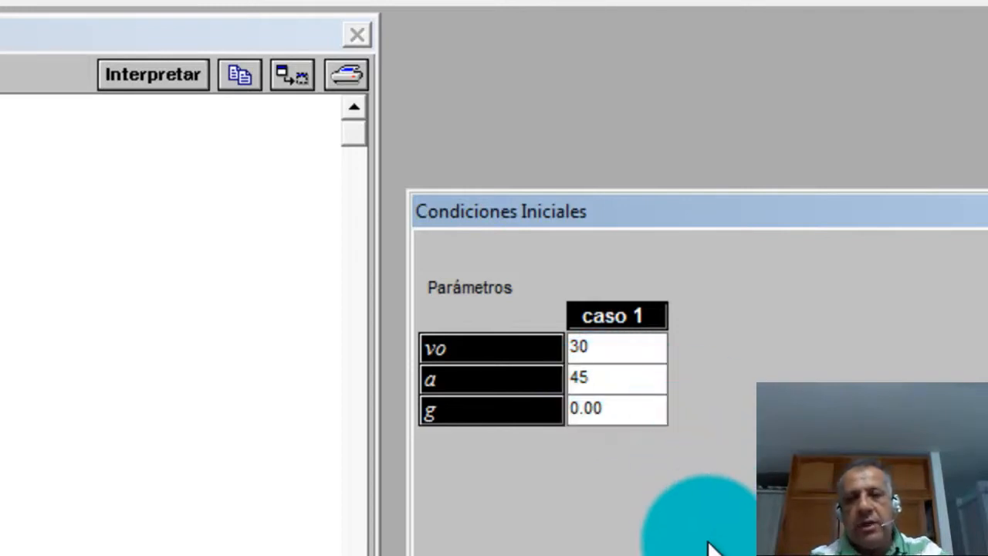
pyautogui.keyDown('shift'); pyautogui.click(624, 415); pyautogui.keyUp('shift')
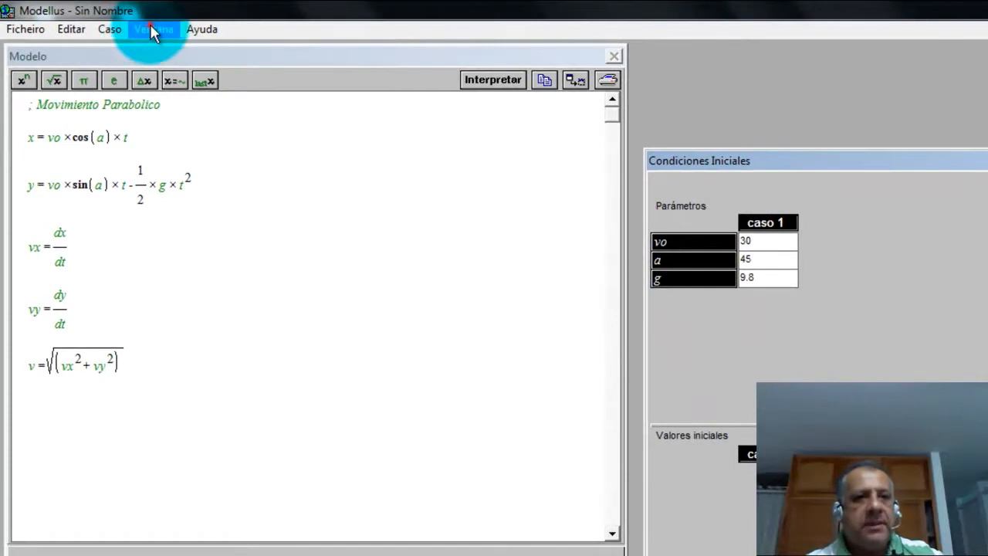
# Step: Create a new animation window and enlarge it downward and to the right
pyautogui.click(152, 30)
pyautogui.click(133, 71)
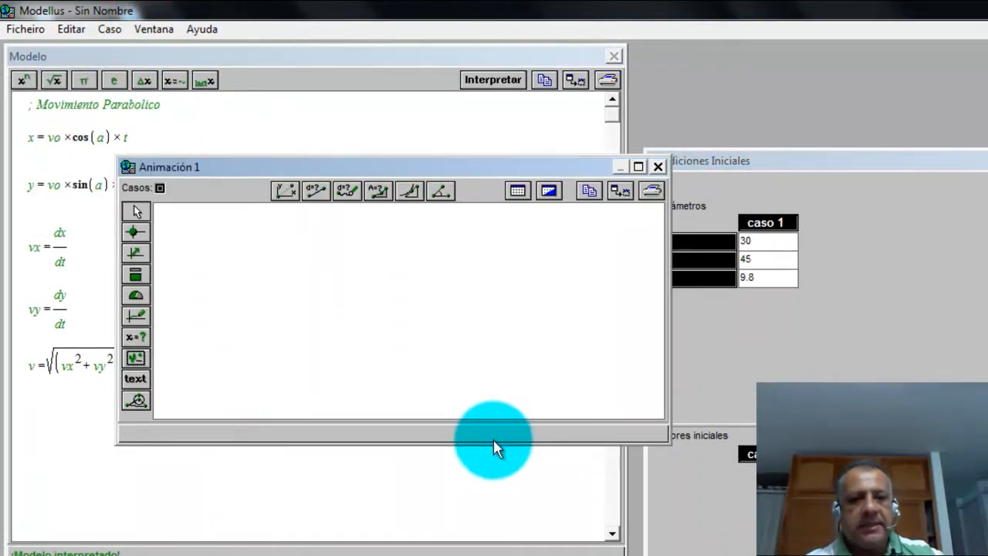
pyautogui.moveTo(493, 440); pyautogui.dragTo(474, 549)
pyautogui.moveTo(667, 380); pyautogui.dragTo(984, 386)
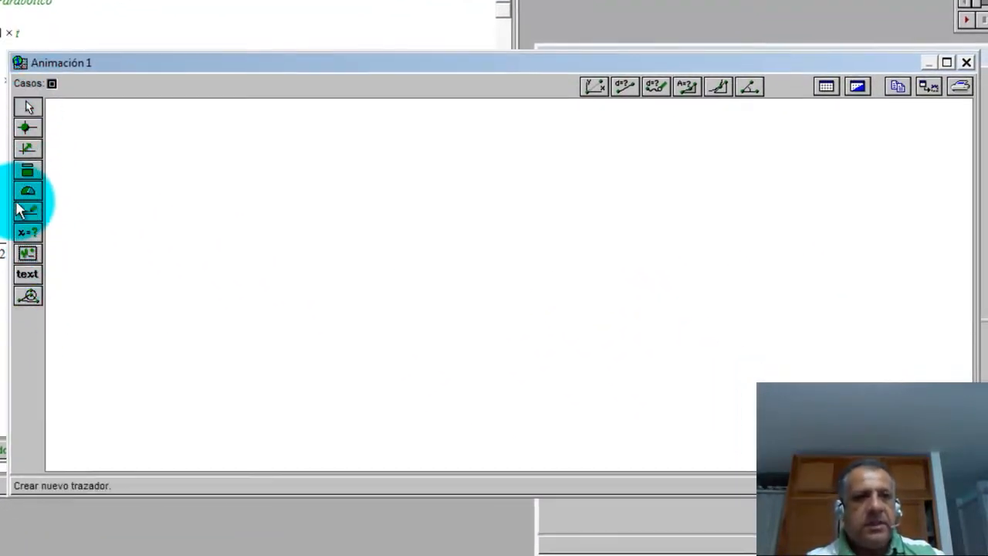
# Step: Place a particle in the animation with x as horizontal and y as vertical variable, and both scales at 1 pixel = .1
pyautogui.click(26, 126)
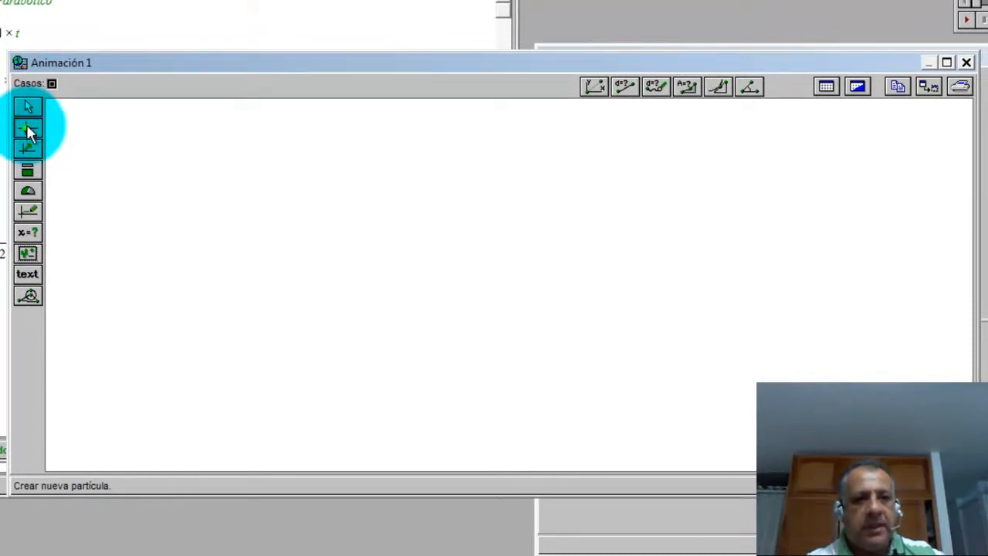
pyautogui.click(164, 311)
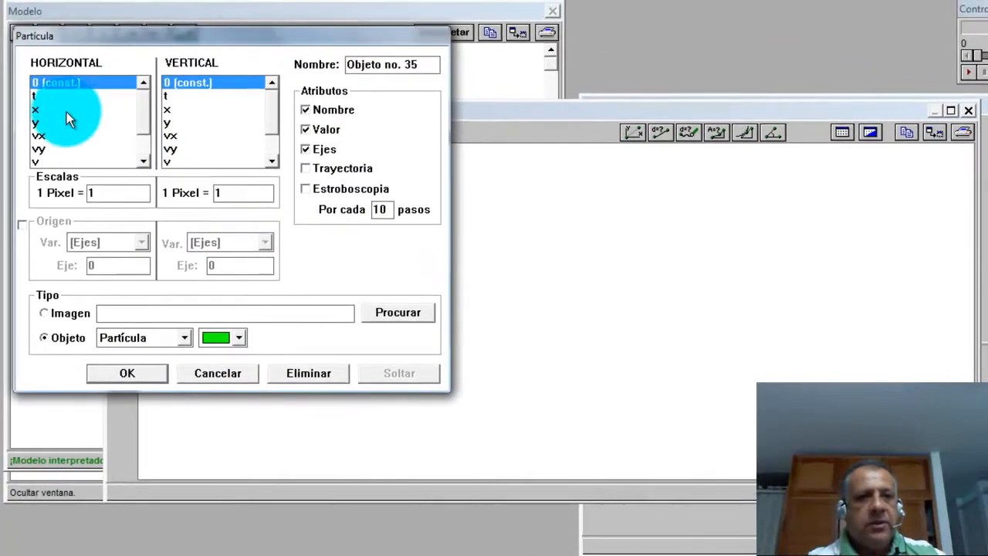
pyautogui.click(66, 110)
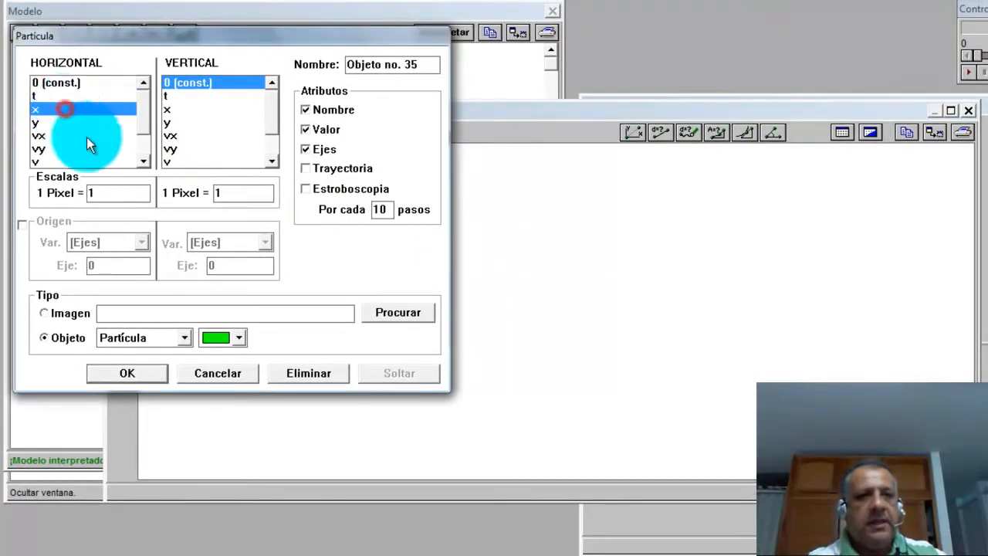
pyautogui.click(189, 122)
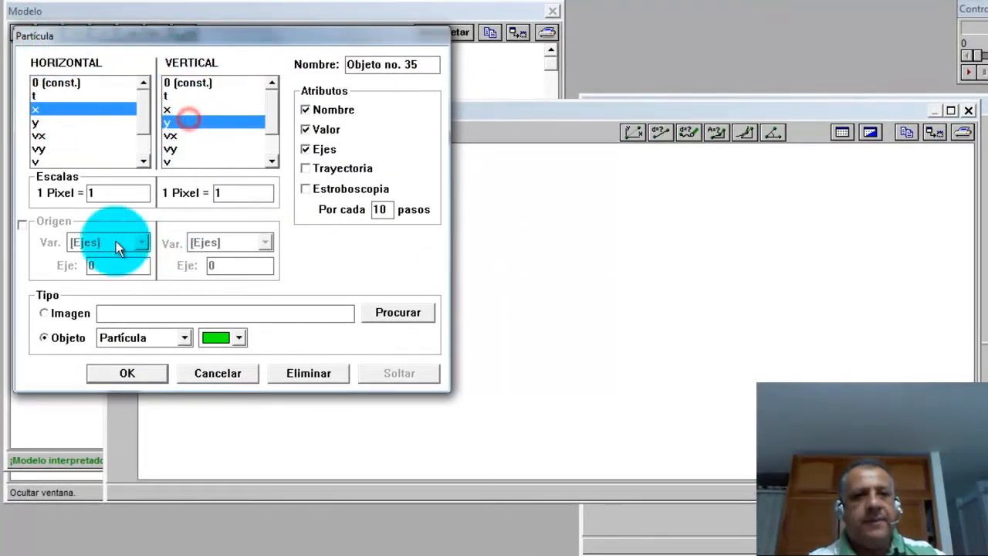
pyautogui.click(103, 192)
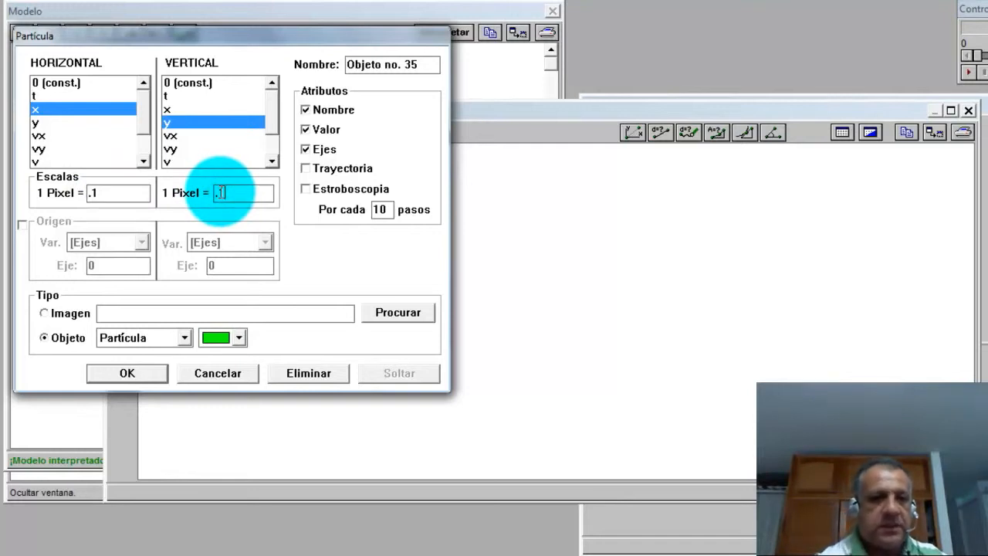
# Step: Give the particle a trajectory, stroboscopic marks every 4 steps and blue colour, and confirm its settings
pyautogui.click(306, 167)
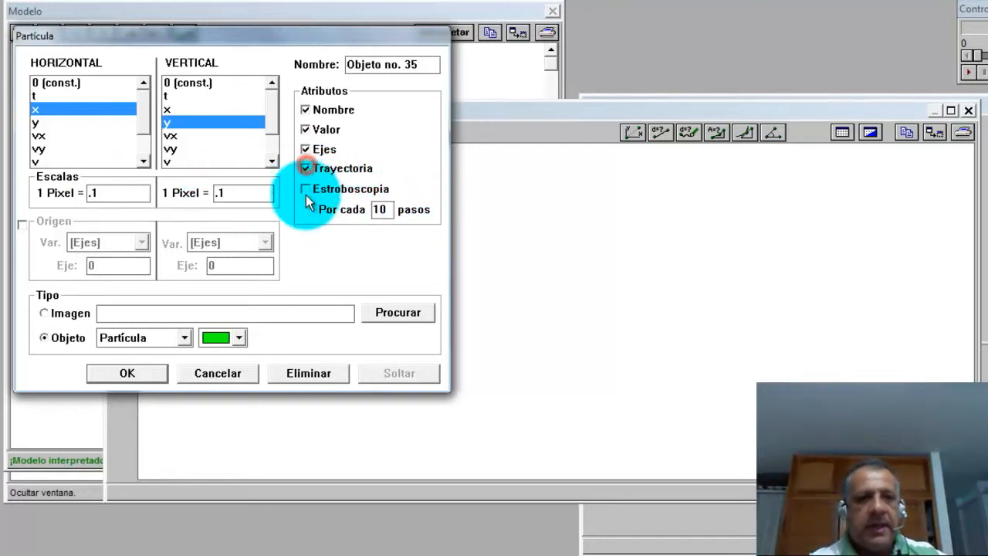
pyautogui.click(306, 189)
pyautogui.click(387, 209)
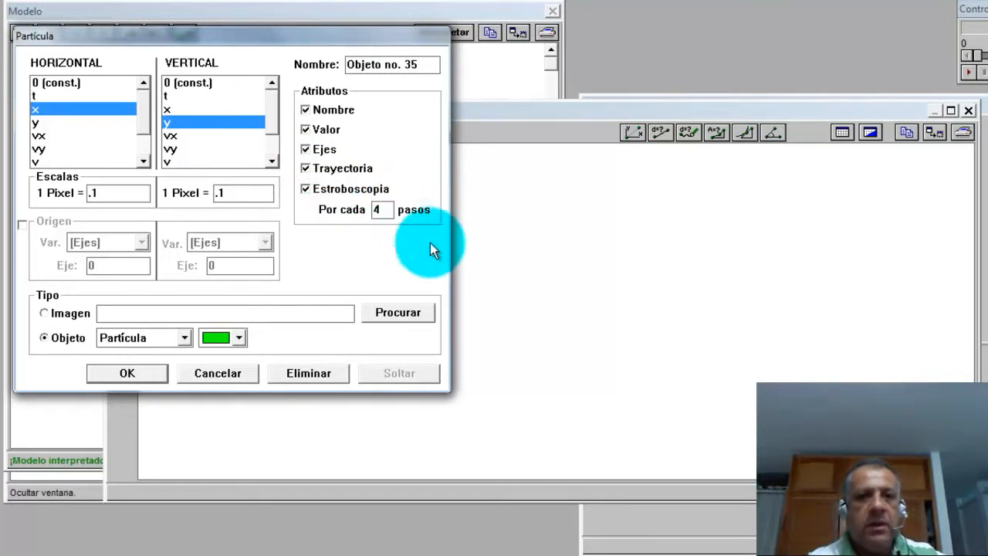
pyautogui.click(238, 337)
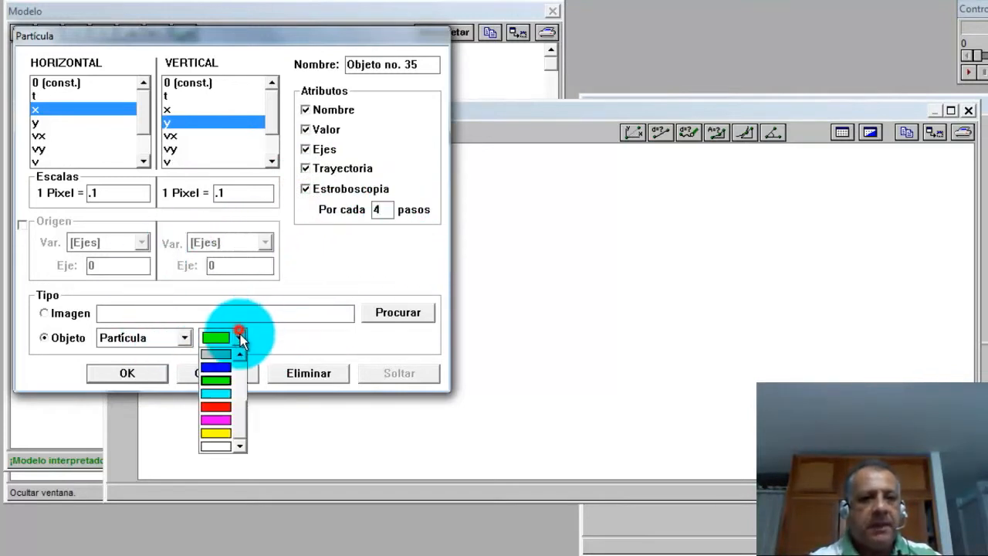
pyautogui.click(219, 367)
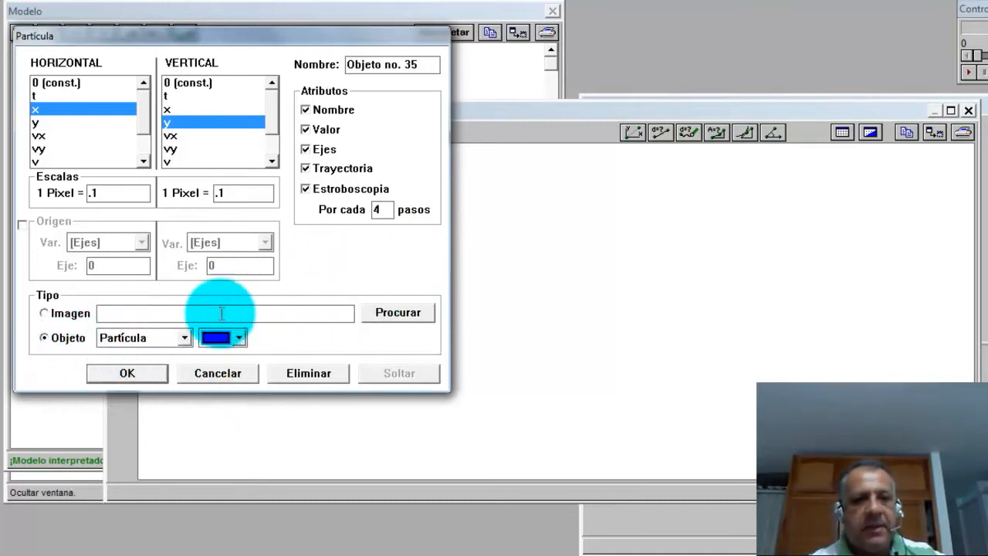
pyautogui.click(130, 373)
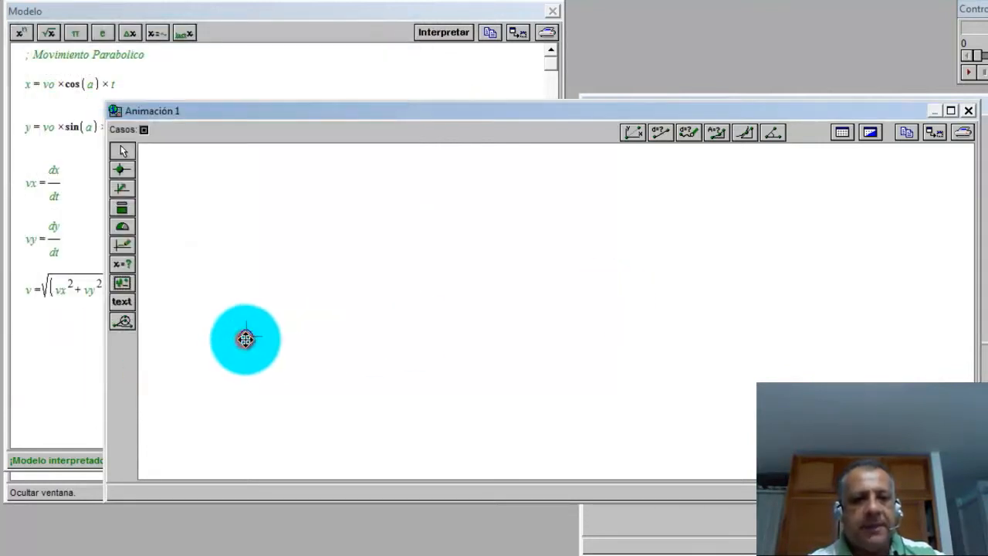
# Step: Move the Control window over the animation, run and stop the simulation, and move Control back above the animation window
pyautogui.moveTo(987, 11); pyautogui.dragTo(864, 154)
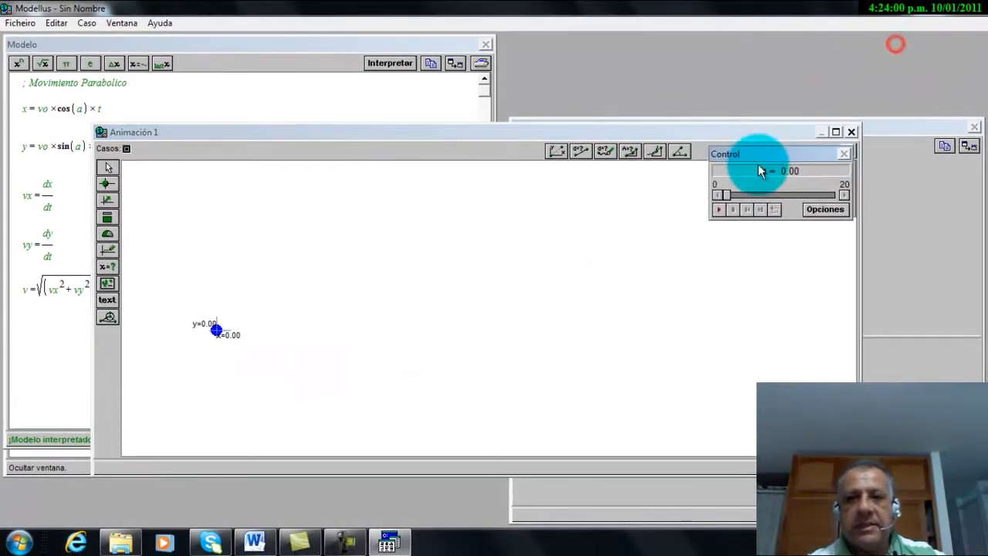
pyautogui.moveTo(759, 170); pyautogui.dragTo(719, 286)
pyautogui.click(675, 334)
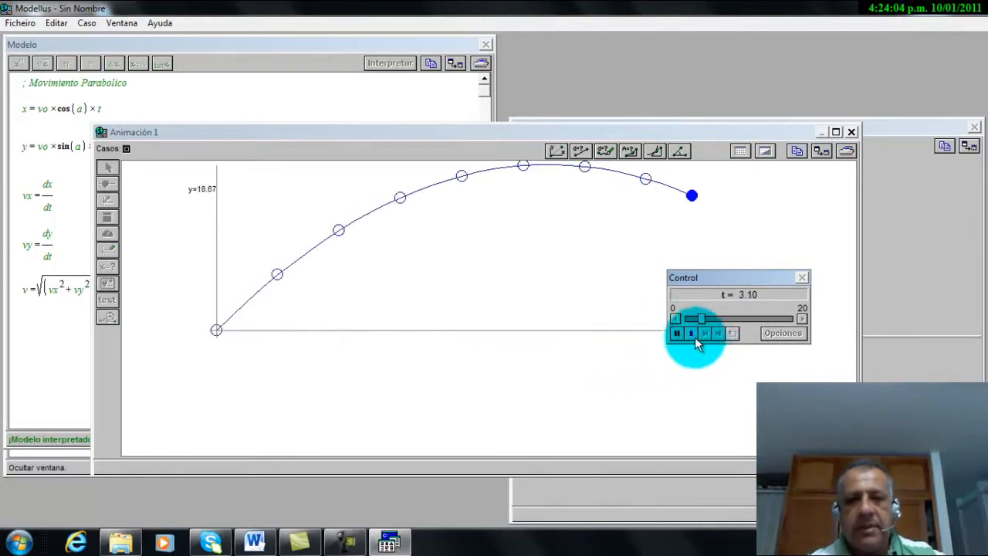
pyautogui.click(690, 332)
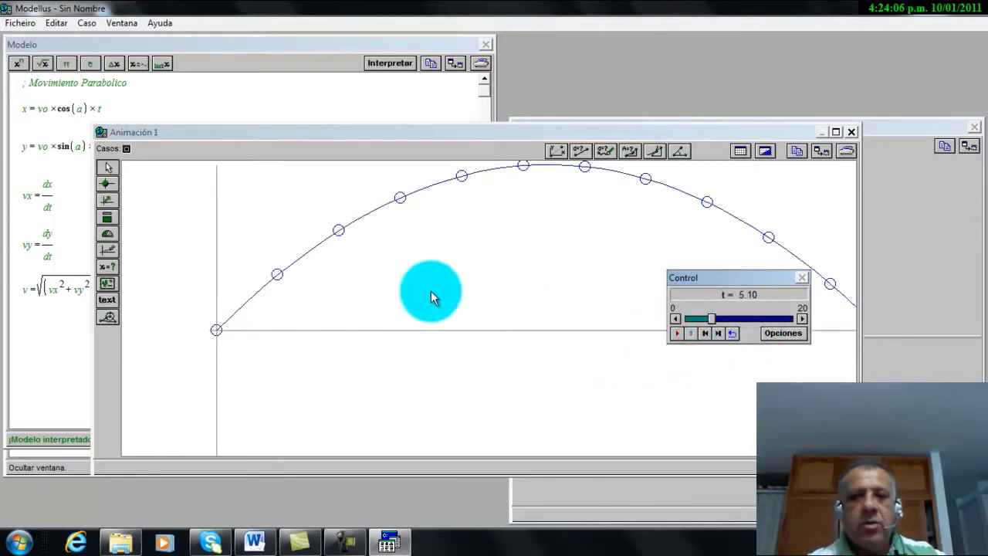
pyautogui.moveTo(737, 277); pyautogui.dragTo(744, 43)
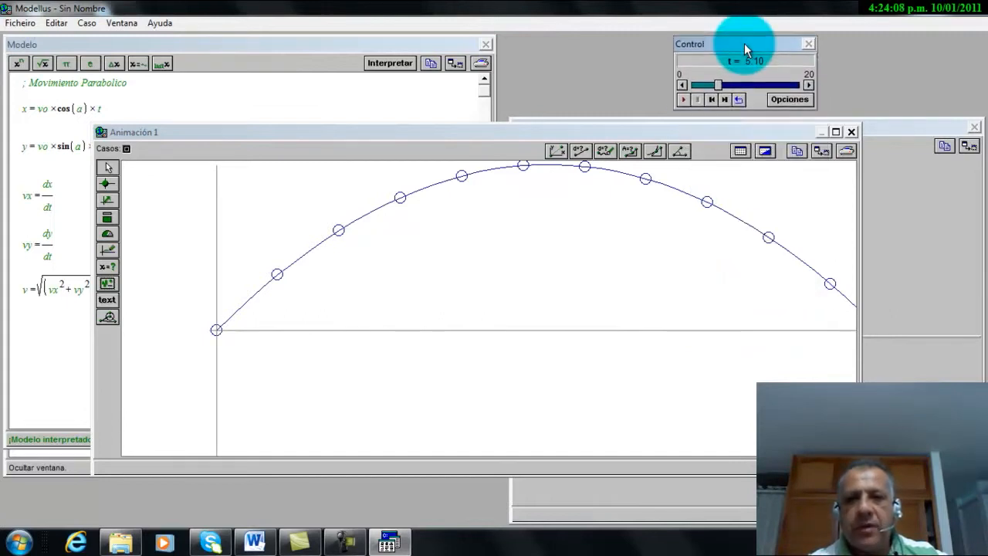
# Step: Shift the particle's origin toward the lower left with both scales at 1 pixel = 0.3, and run and stop the simulation
pyautogui.moveTo(217, 330); pyautogui.dragTo(186, 341)
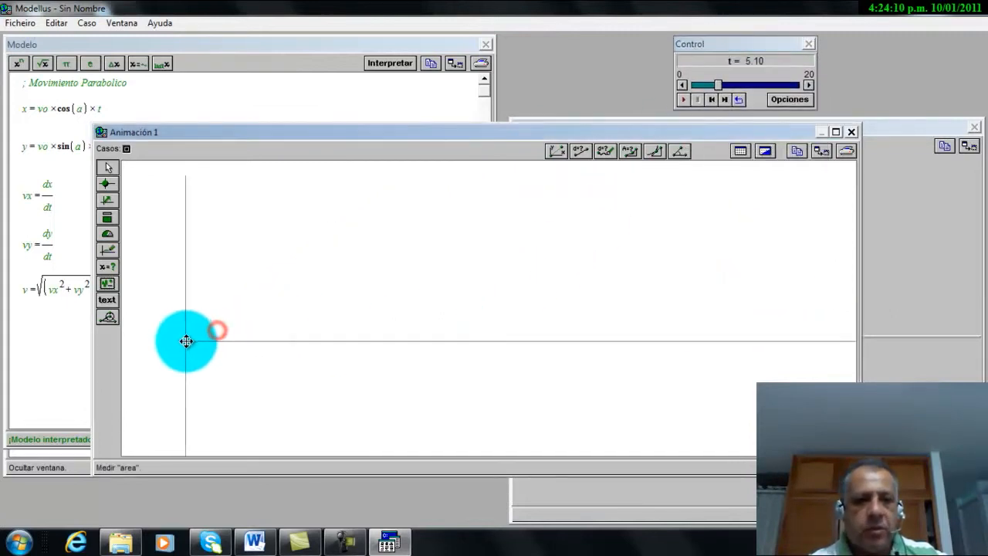
pyautogui.doubleClick(184, 343)
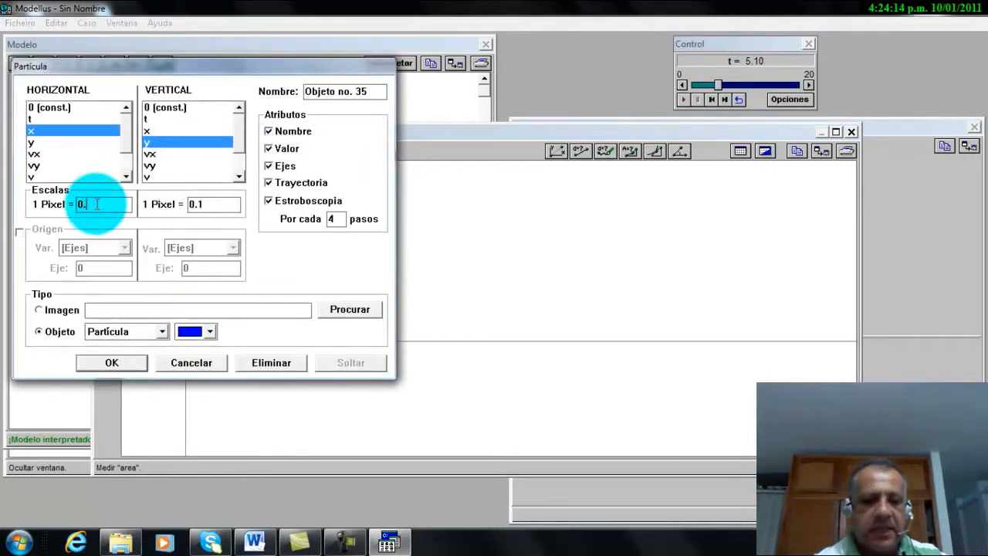
pyautogui.click(200, 204)
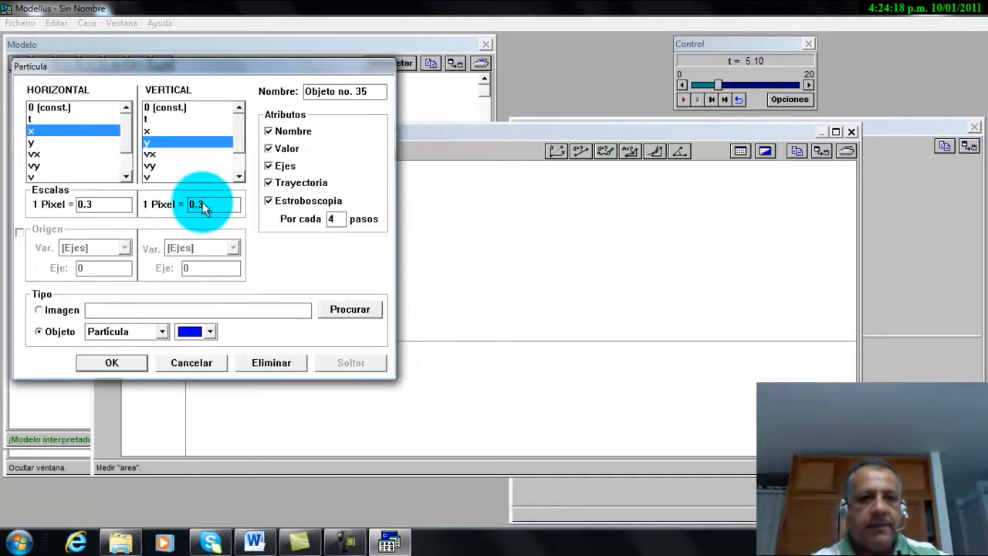
pyautogui.click(114, 363)
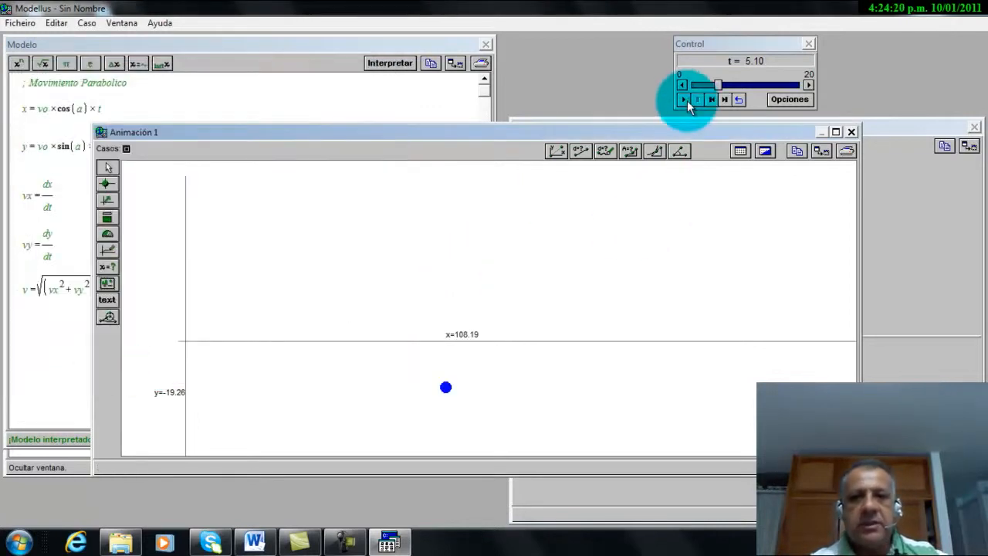
pyautogui.click(686, 102)
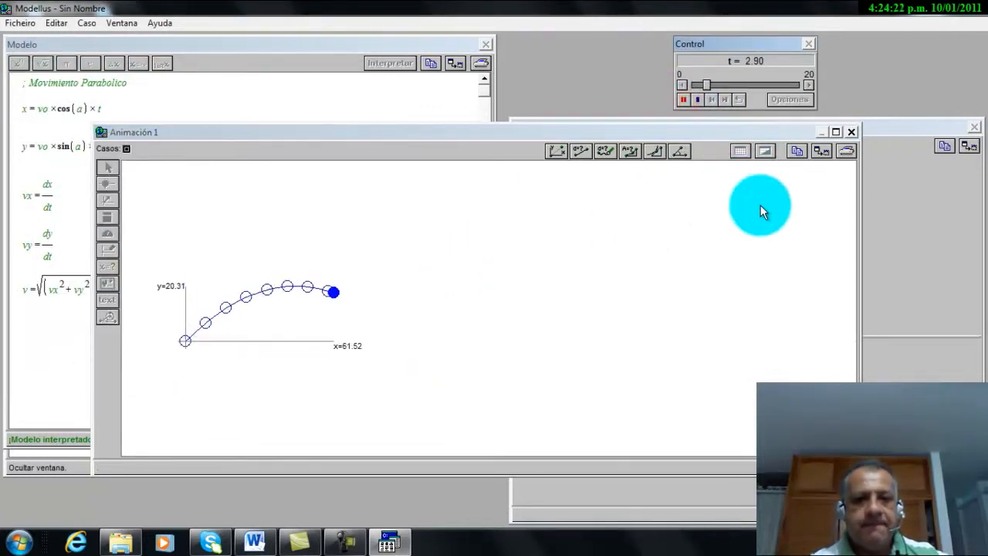
pyautogui.click(697, 101)
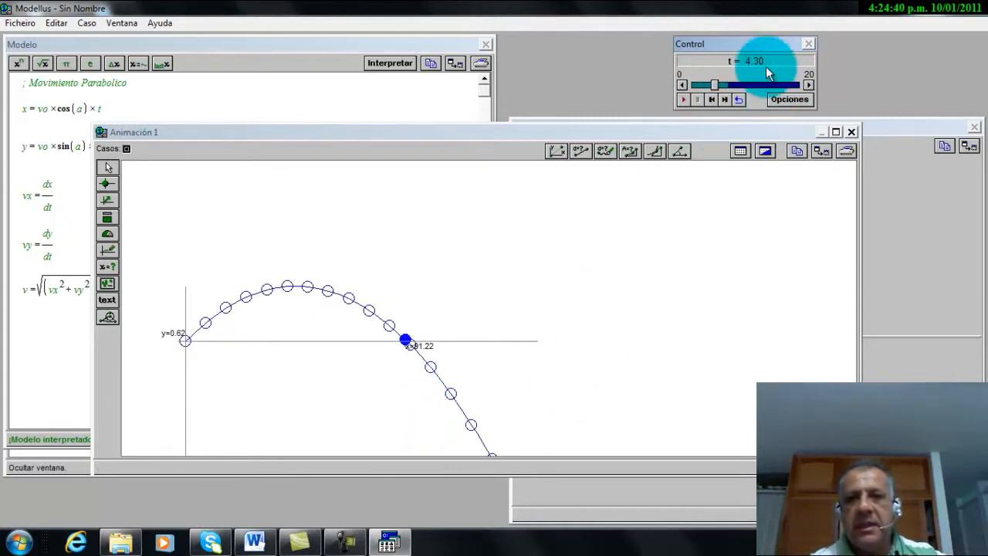
# Step: Limit the independent variable t to a maximum of 4.3 and run the simulation again
pyautogui.click(788, 100)
pyautogui.click(213, 151)
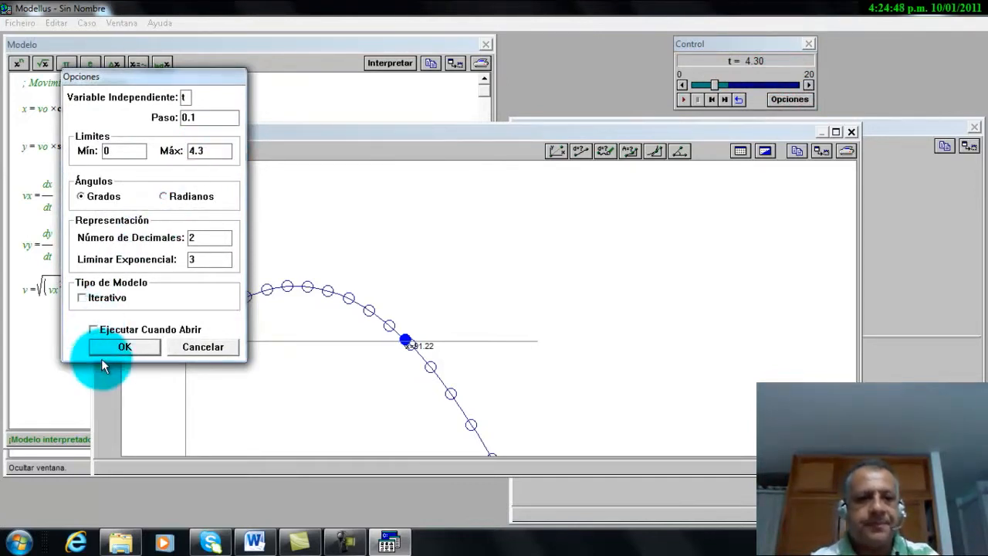
pyautogui.click(129, 346)
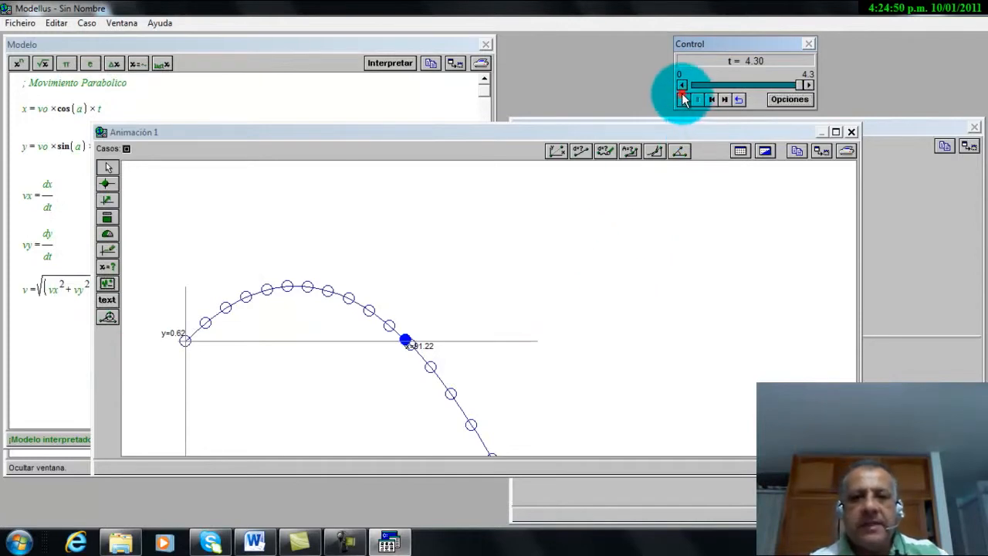
pyautogui.click(682, 99)
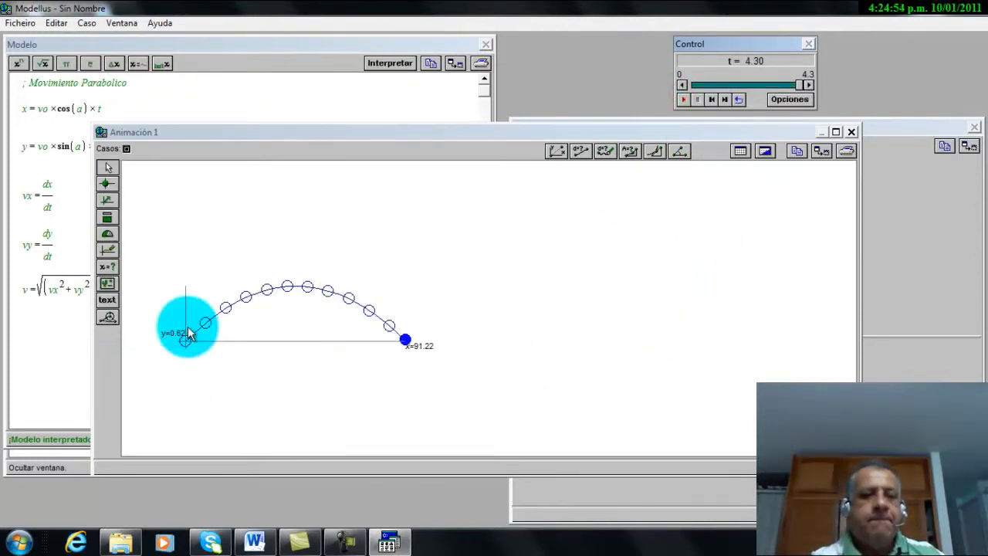
# Step: Move the particle up and to the right, and attach a vector to it with vx as horizontal and vy as vertical variable
pyautogui.moveTo(182, 340); pyautogui.dragTo(232, 291)
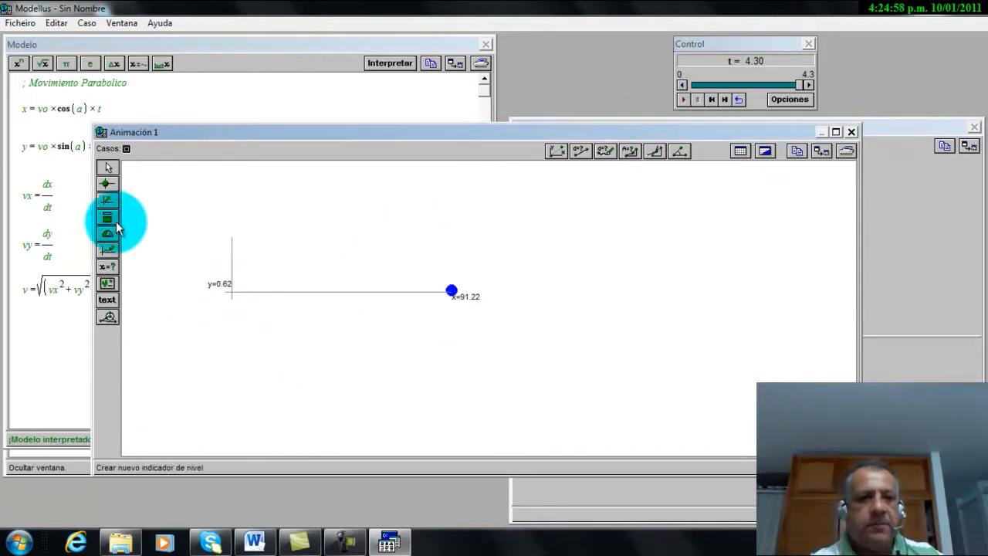
pyautogui.click(107, 199)
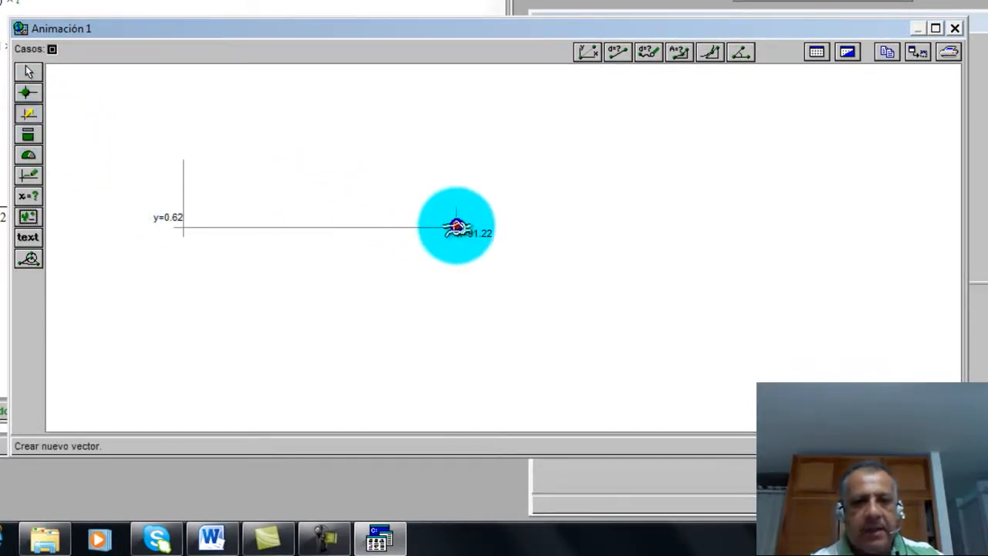
pyautogui.click(456, 227)
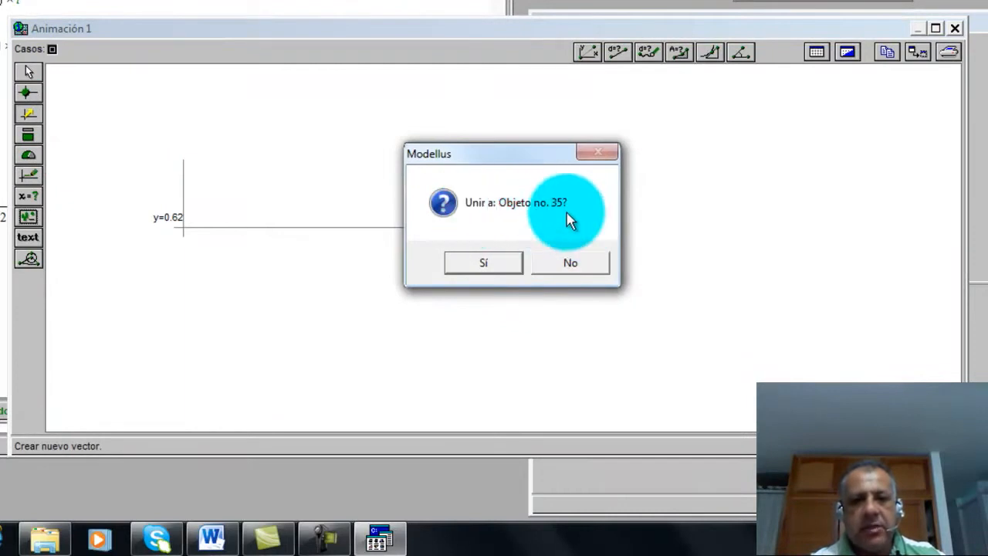
pyautogui.click(494, 263)
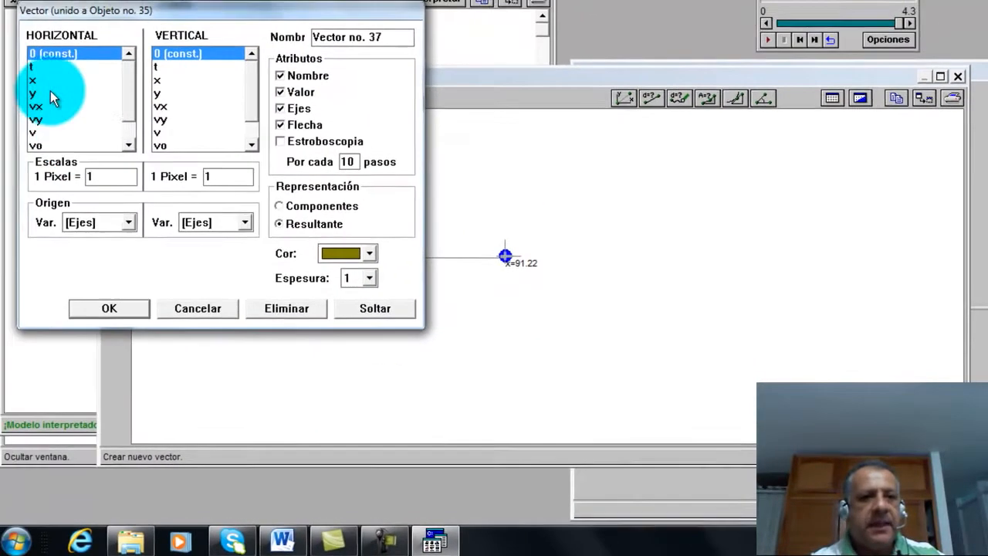
pyautogui.click(45, 109)
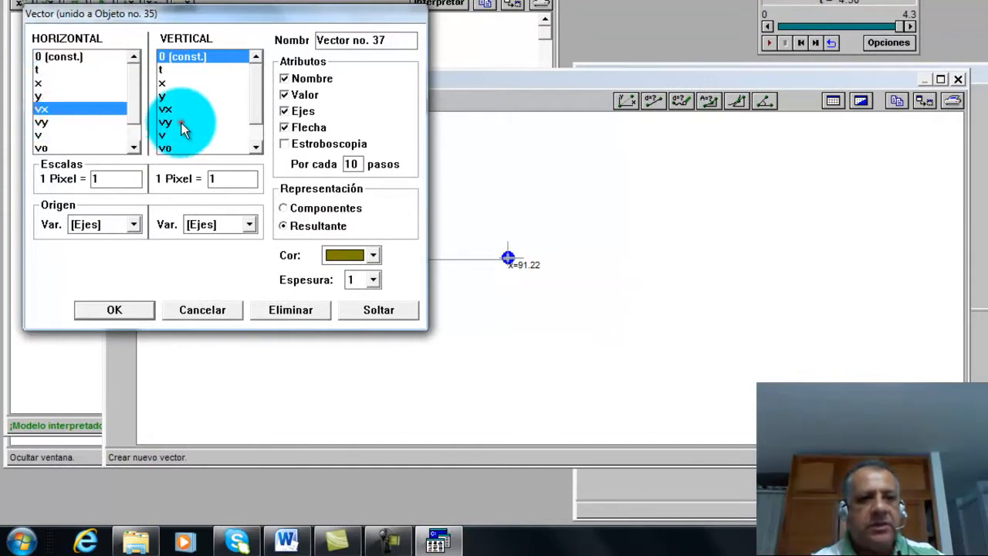
pyautogui.click(182, 124)
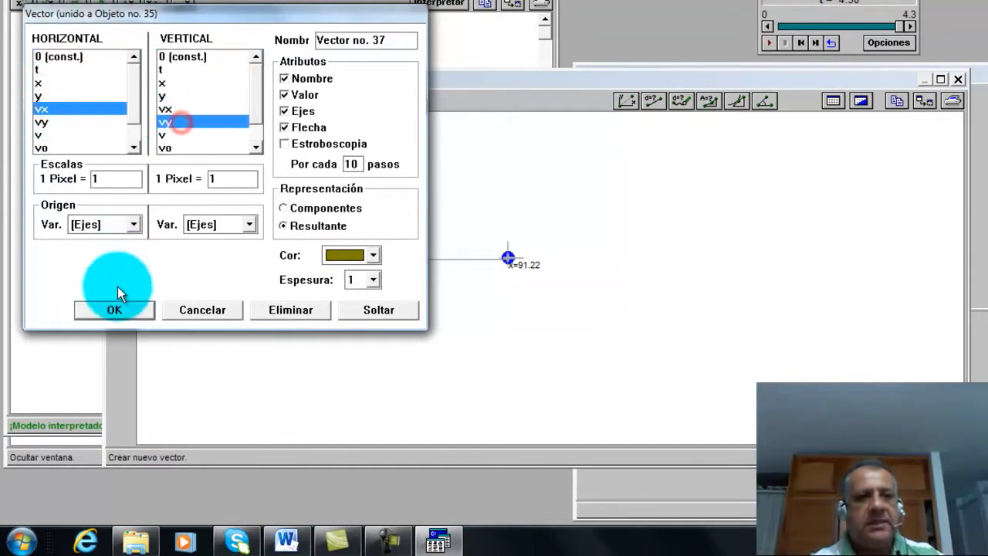
# Step: Show the vector as components with stroboscopic marks every 4 steps, red colour and thickness 2, and run the simulation
pyautogui.click(283, 208)
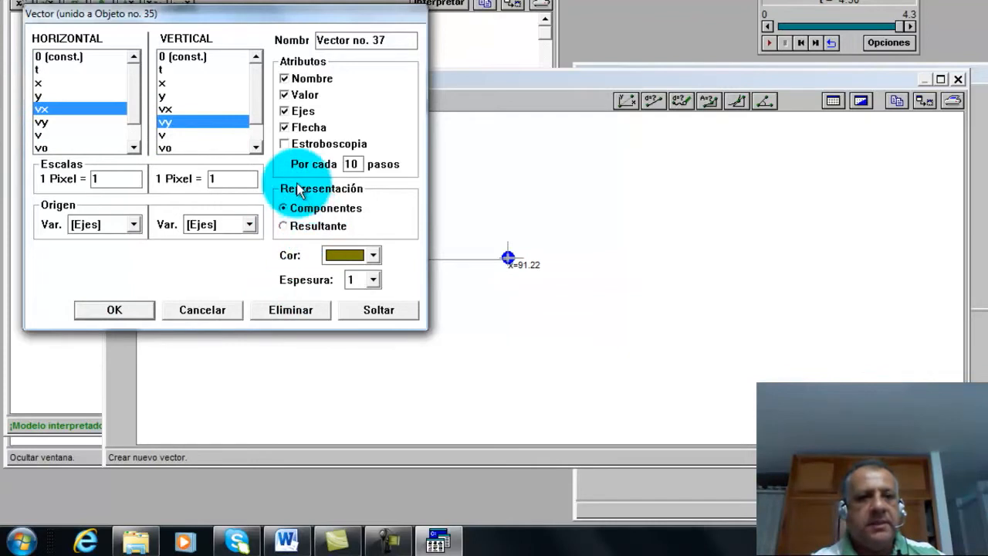
pyautogui.click(283, 144)
pyautogui.click(359, 164)
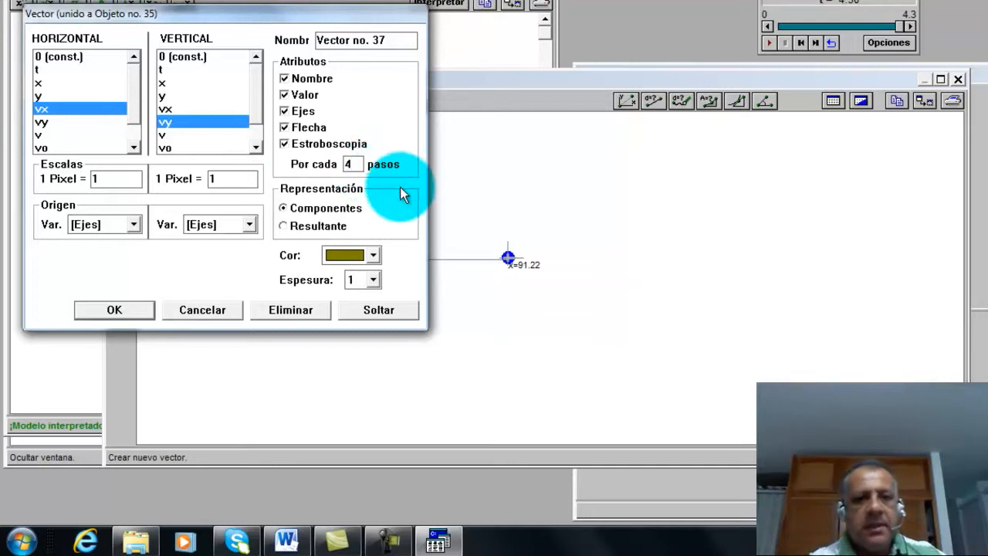
pyautogui.click(373, 255)
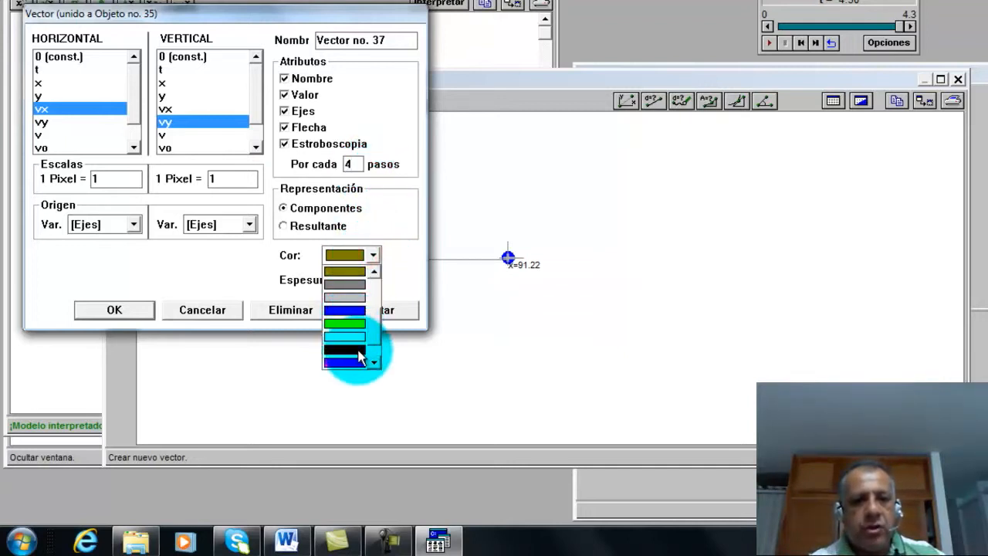
pyautogui.click(355, 350)
pyautogui.click(373, 280)
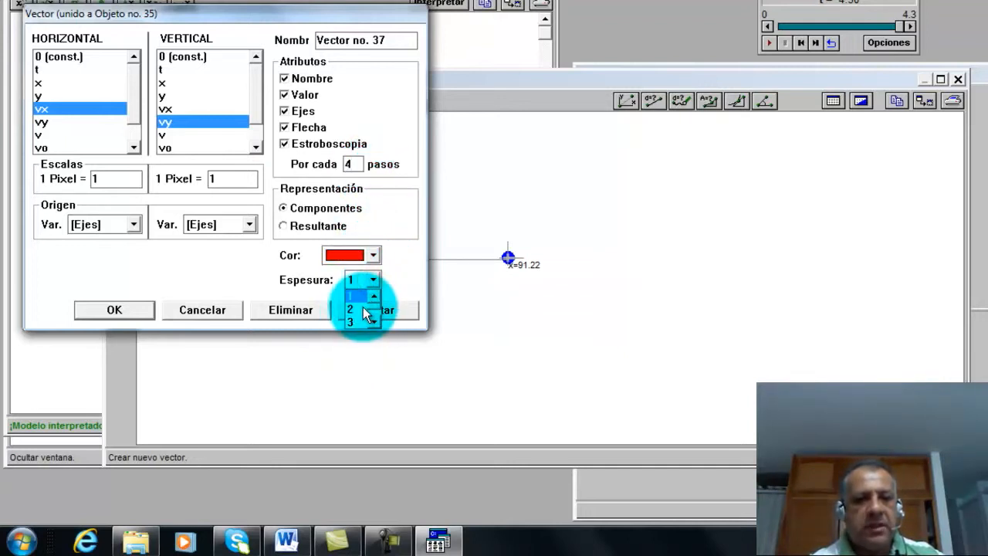
pyautogui.click(364, 308)
pyautogui.click(106, 180)
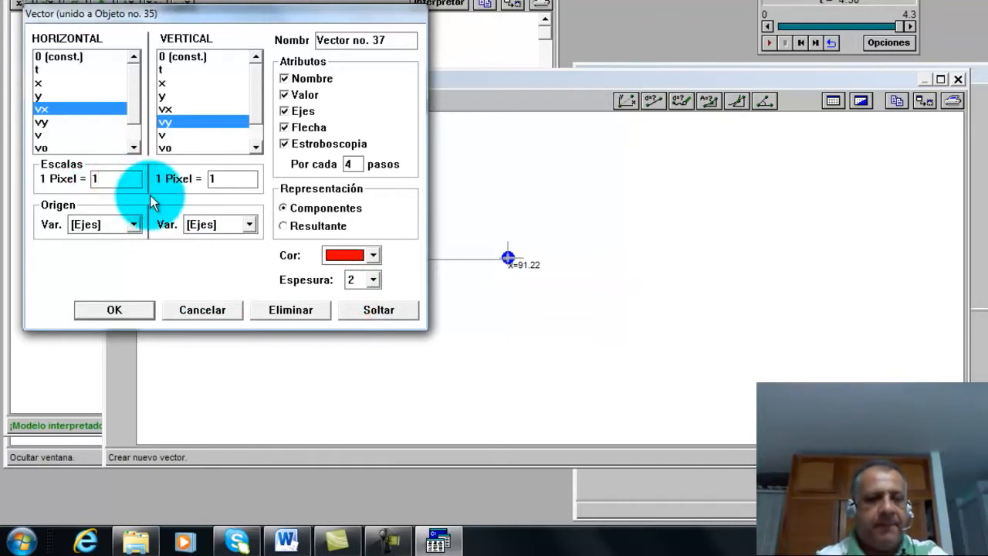
pyautogui.click(147, 310)
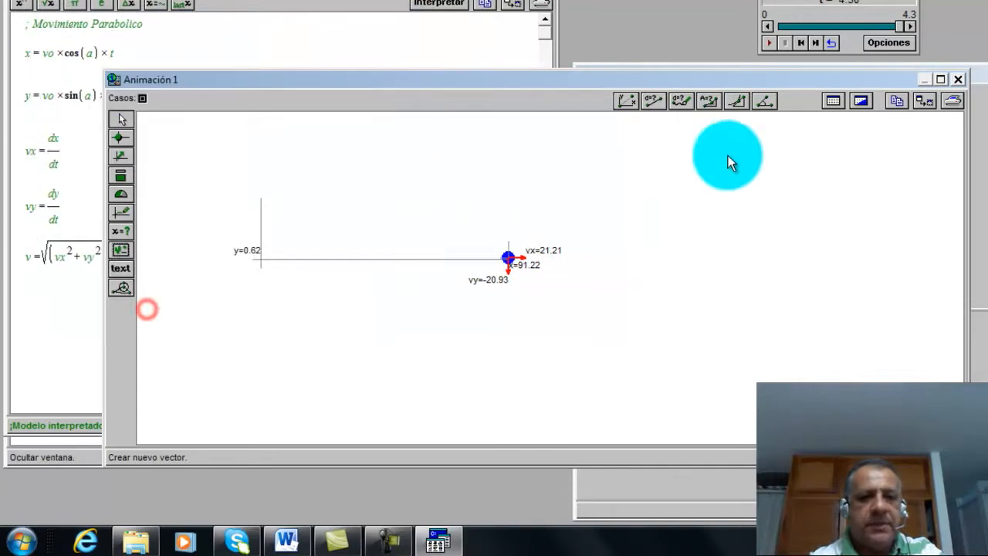
pyautogui.click(769, 43)
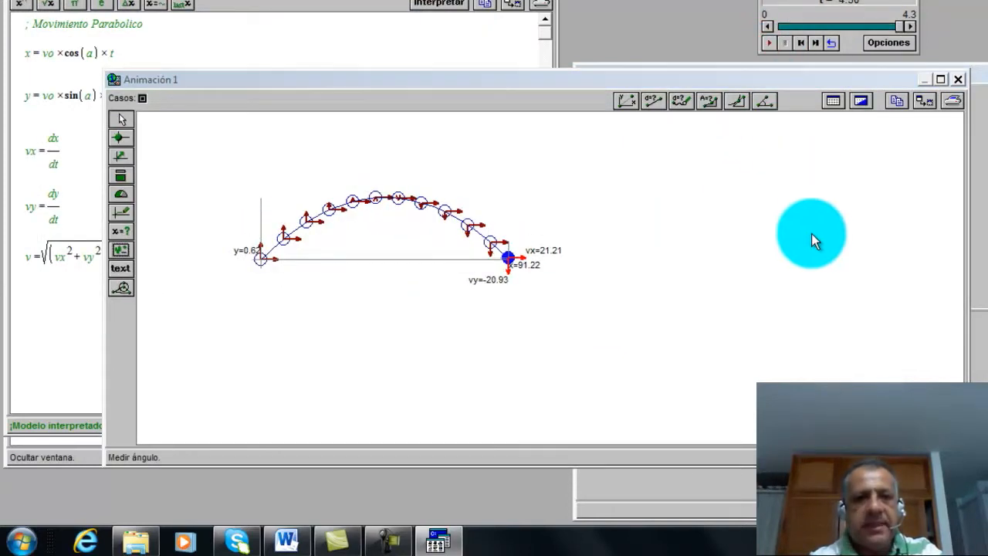
# Step: Add a digital meter for vx to the right of the trajectory and run the simulation
pyautogui.click(122, 234)
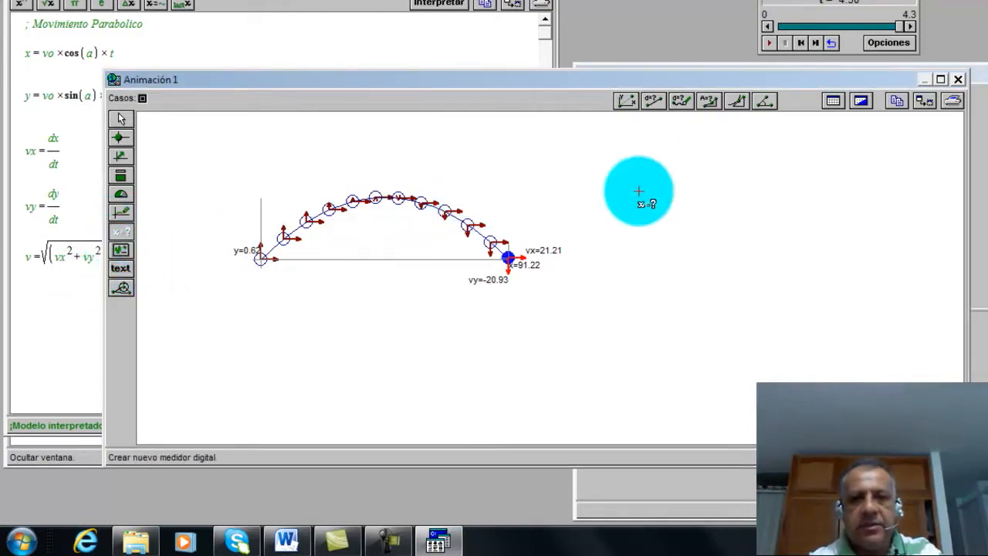
pyautogui.click(635, 154)
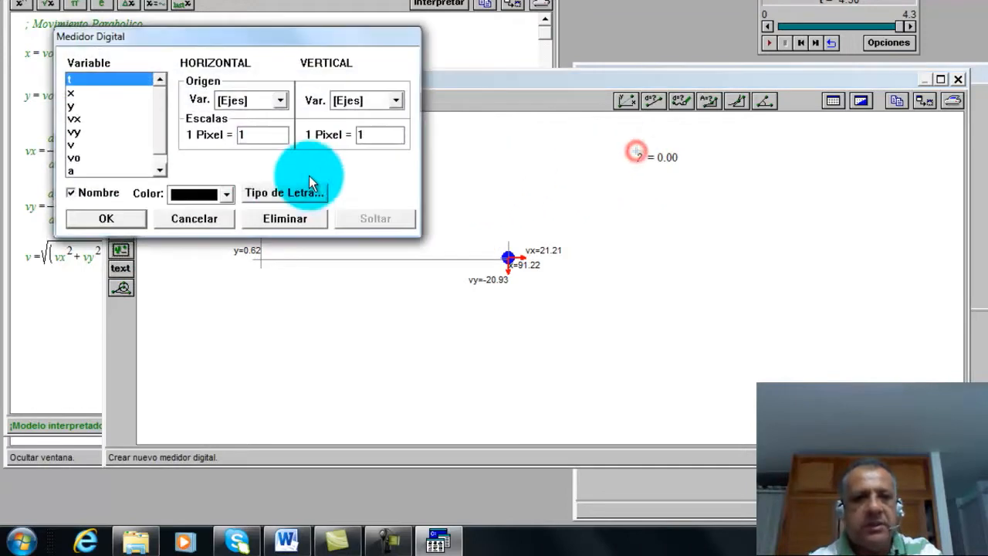
pyautogui.click(93, 118)
pyautogui.click(105, 218)
pyautogui.click(767, 42)
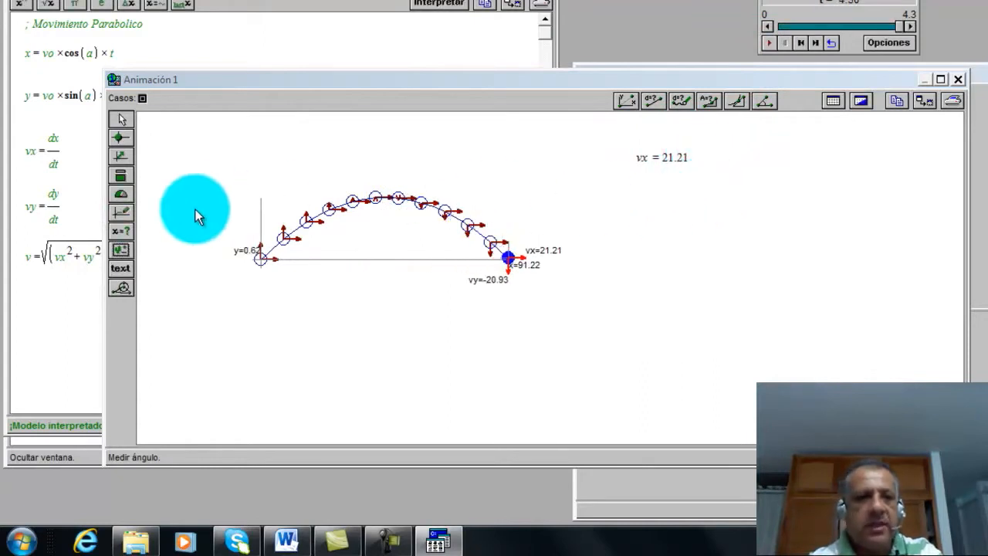
# Step: Add a digital meter for vy, run the simulation, and align the meter just below the vx meter
pyautogui.click(122, 229)
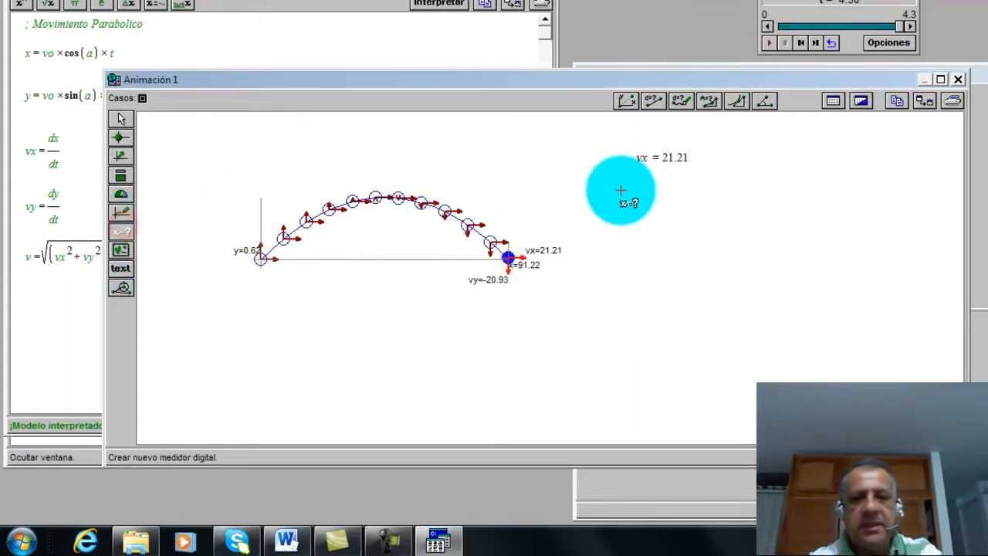
pyautogui.click(640, 189)
pyautogui.click(85, 132)
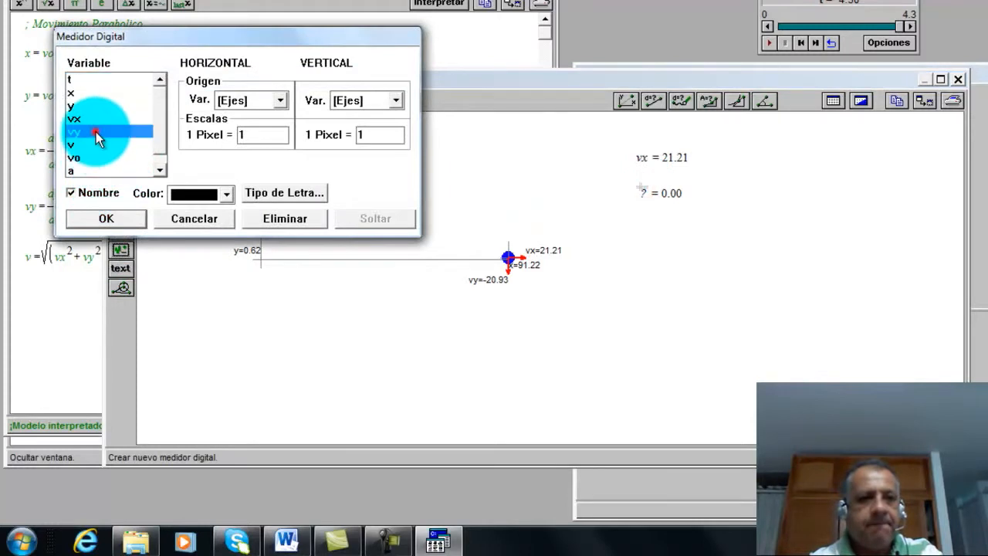
pyautogui.click(106, 219)
pyautogui.moveTo(685, 195); pyautogui.dragTo(678, 184)
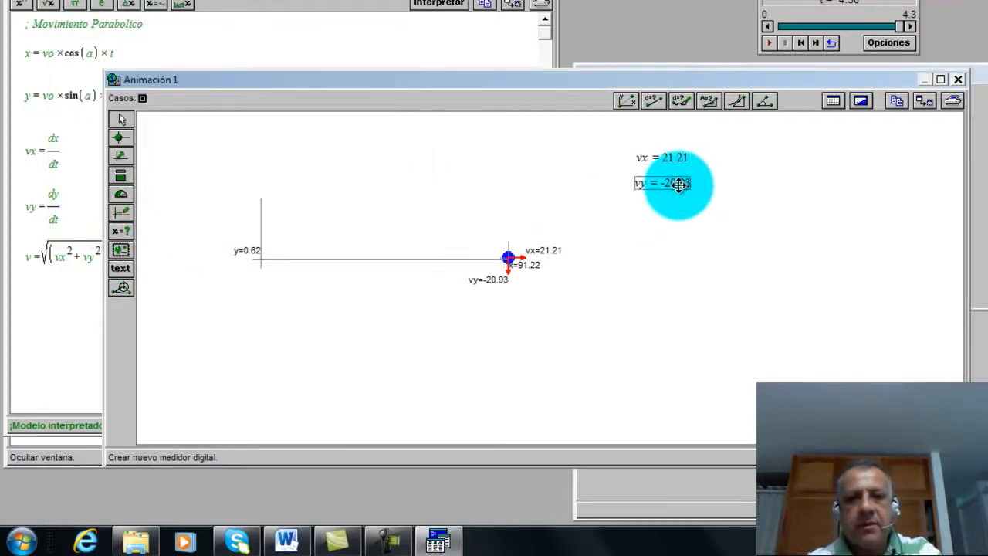
pyautogui.click(768, 42)
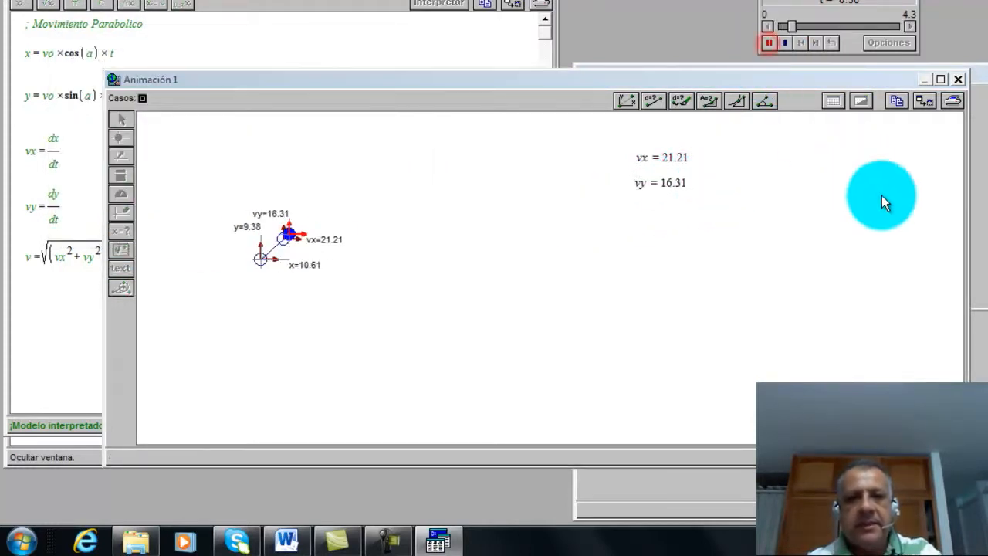
pyautogui.click(678, 182)
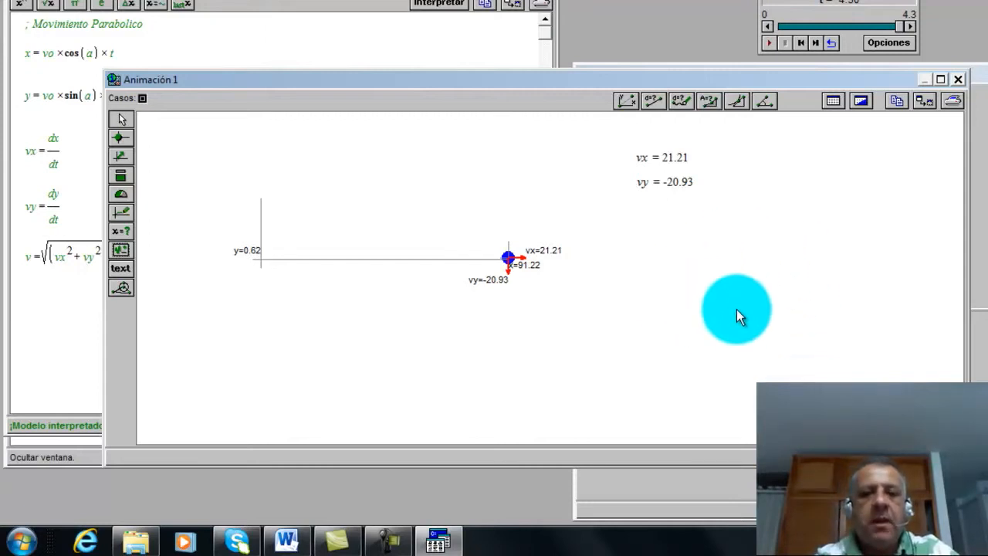
# Step: Enlarge the animation window downward and place a new graph object in the empty area below the trajectory
pyautogui.moveTo(503, 463); pyautogui.dragTo(499, 505)
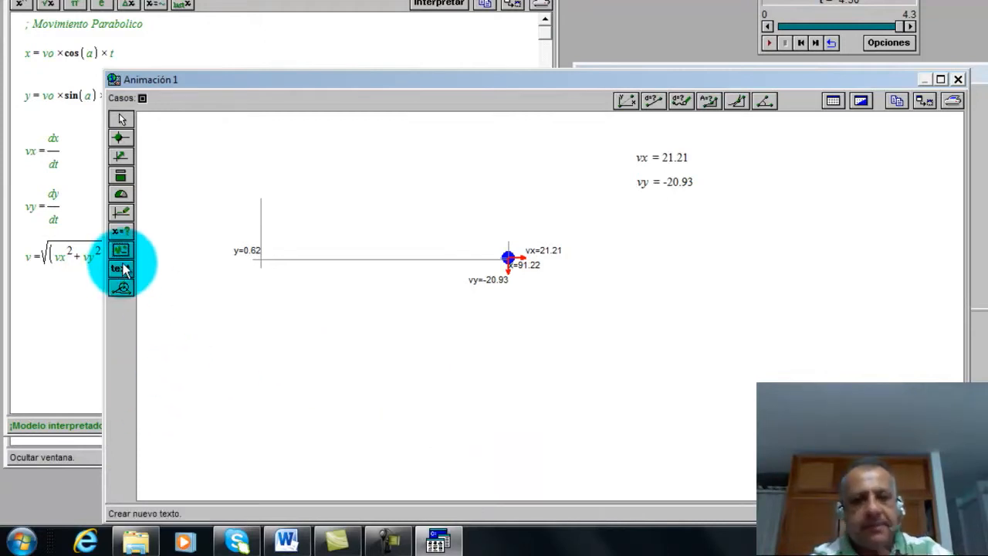
pyautogui.click(122, 213)
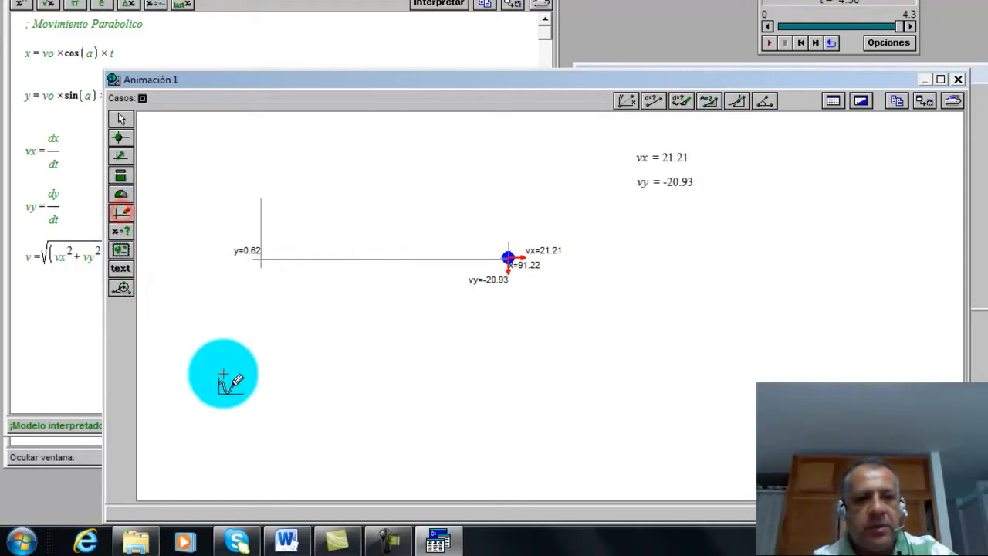
pyautogui.click(243, 448)
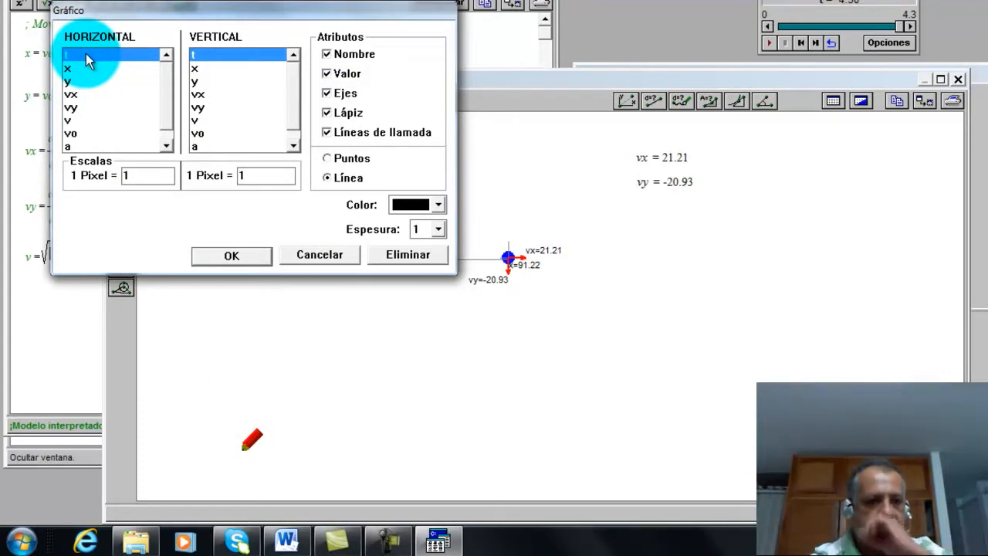
pyautogui.click(388, 539)
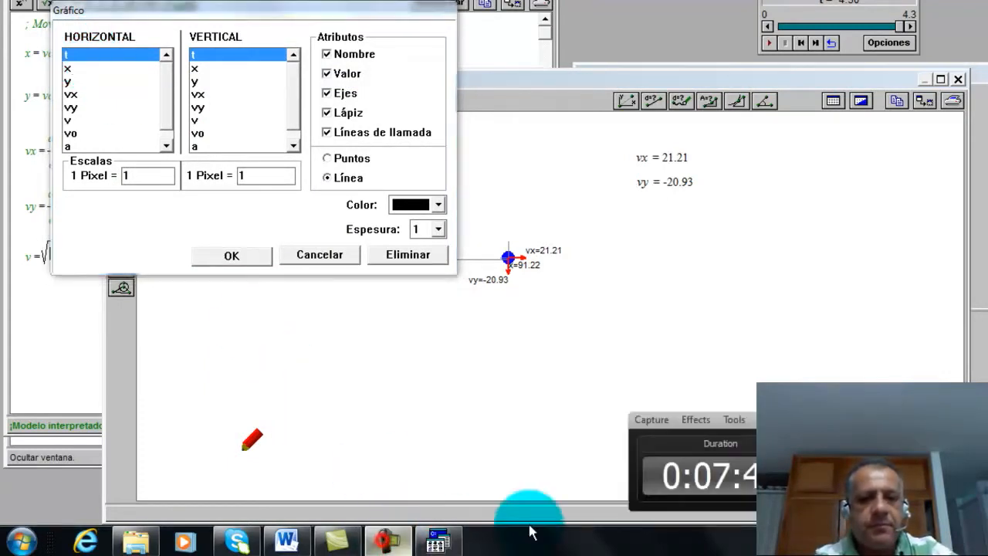
pyautogui.click(887, 475)
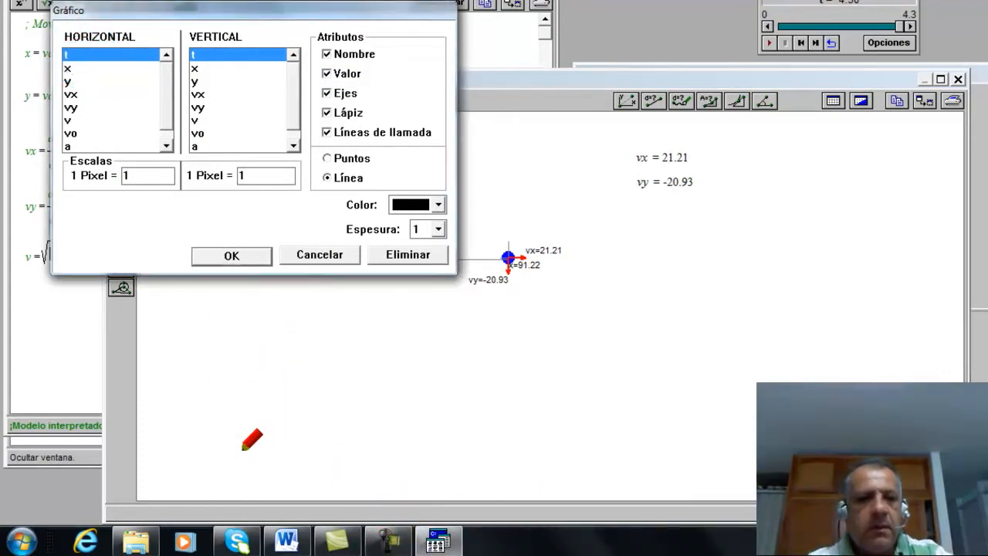
# Step: Set the graph to plot vx against t as a dark blue line with thickness 2, and run the simulation
pyautogui.click(215, 94)
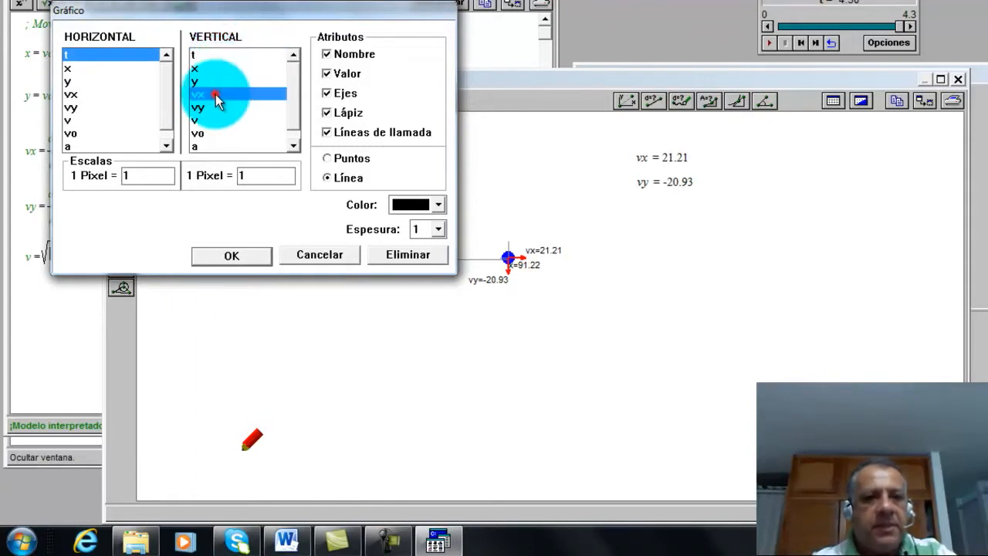
pyautogui.click(439, 204)
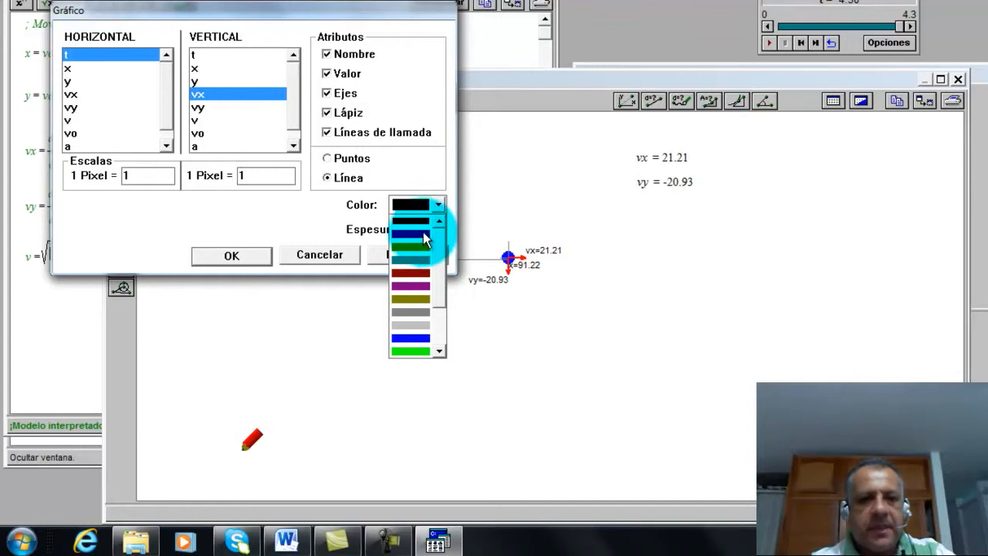
pyautogui.click(425, 231)
pyautogui.click(437, 231)
pyautogui.click(415, 261)
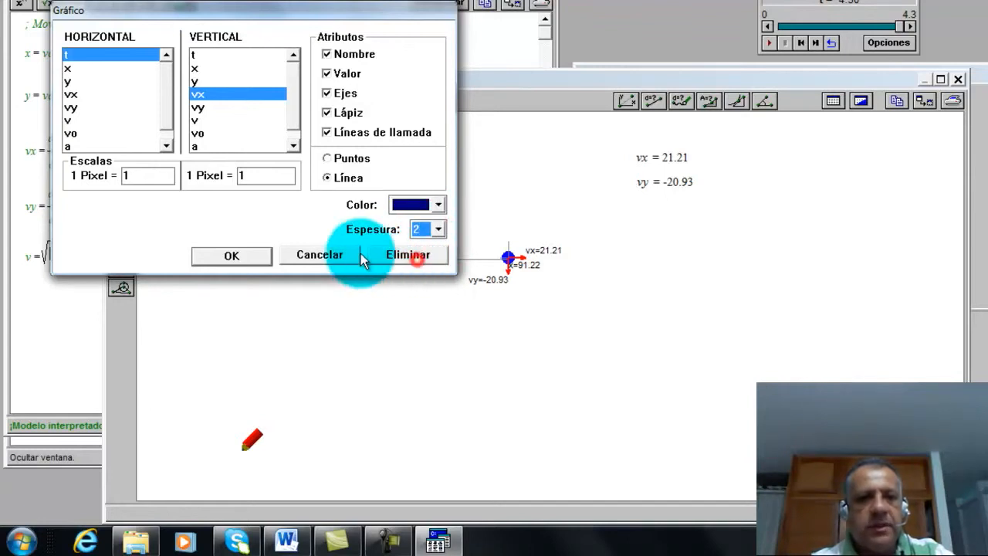
pyautogui.click(251, 256)
pyautogui.click(769, 42)
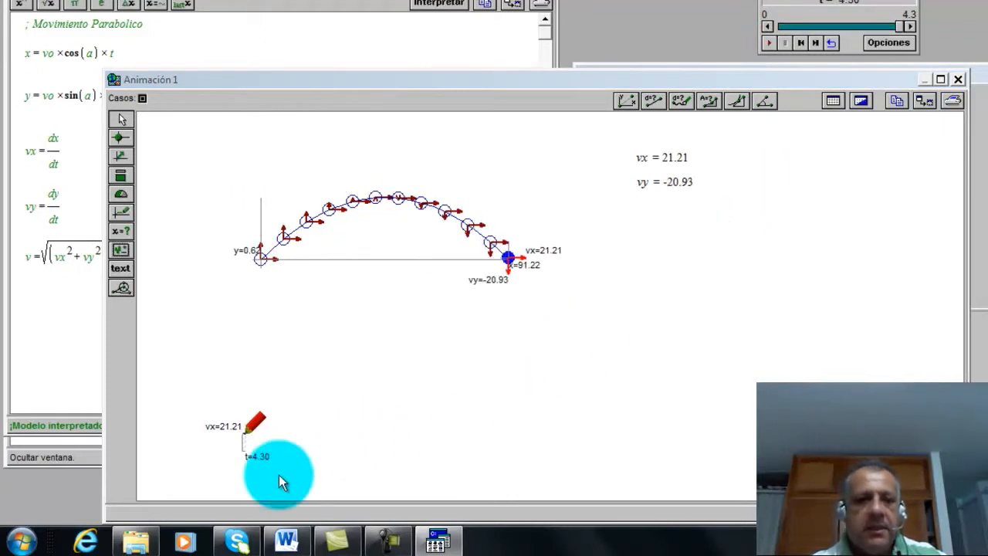
# Step: Set both the horizontal and vertical scales of the vx graph to 0.5 per pixel
pyautogui.doubleClick(251, 422)
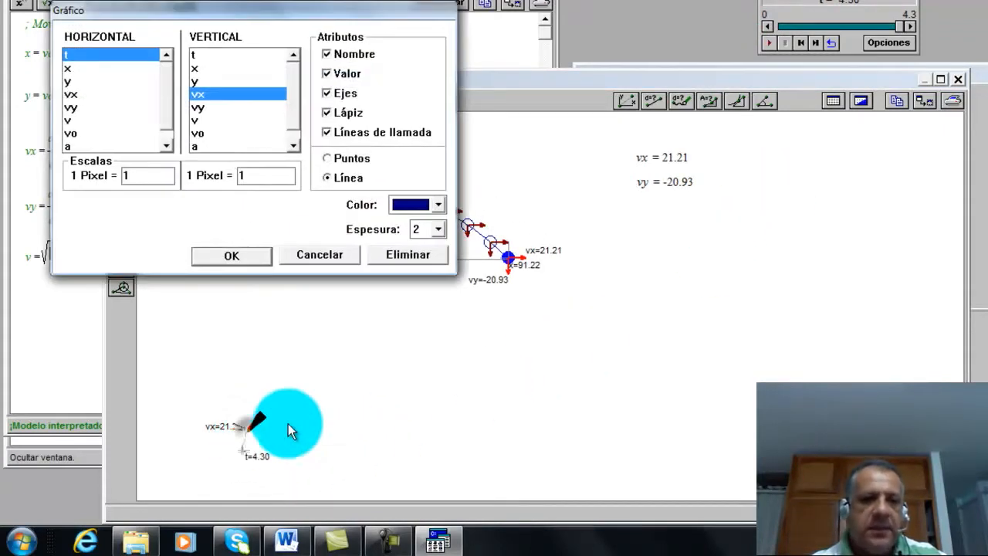
pyautogui.click(134, 175)
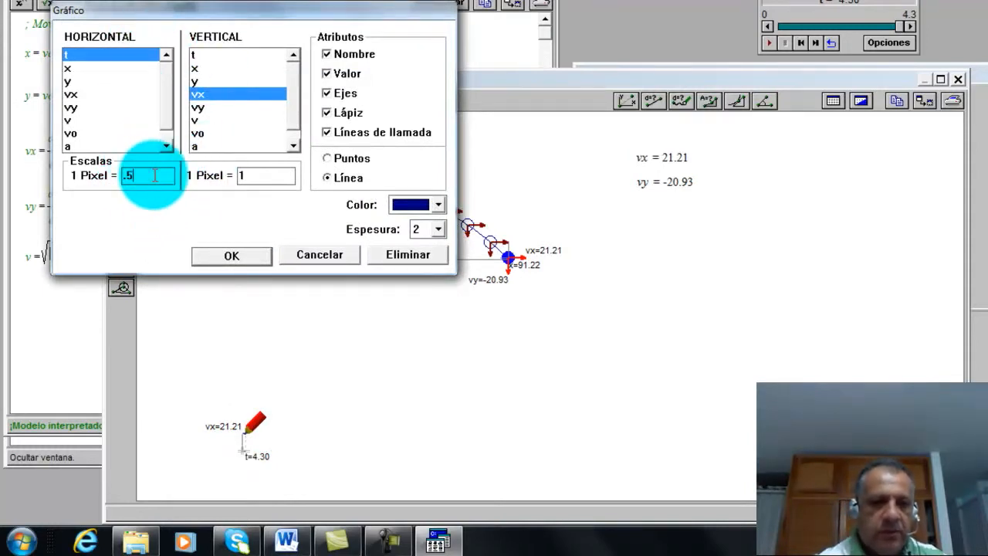
pyautogui.write('.5')
pyautogui.click(263, 171)
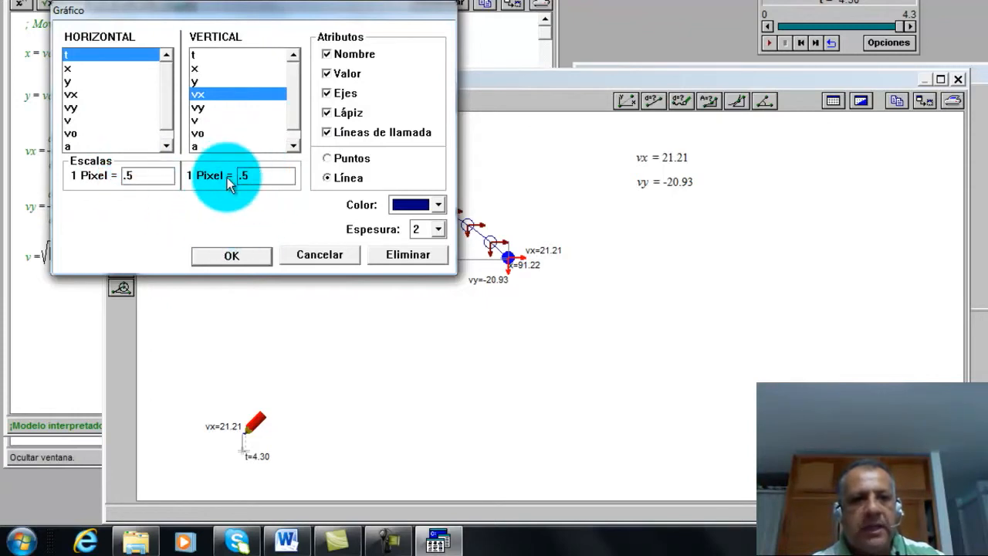
pyautogui.click(238, 255)
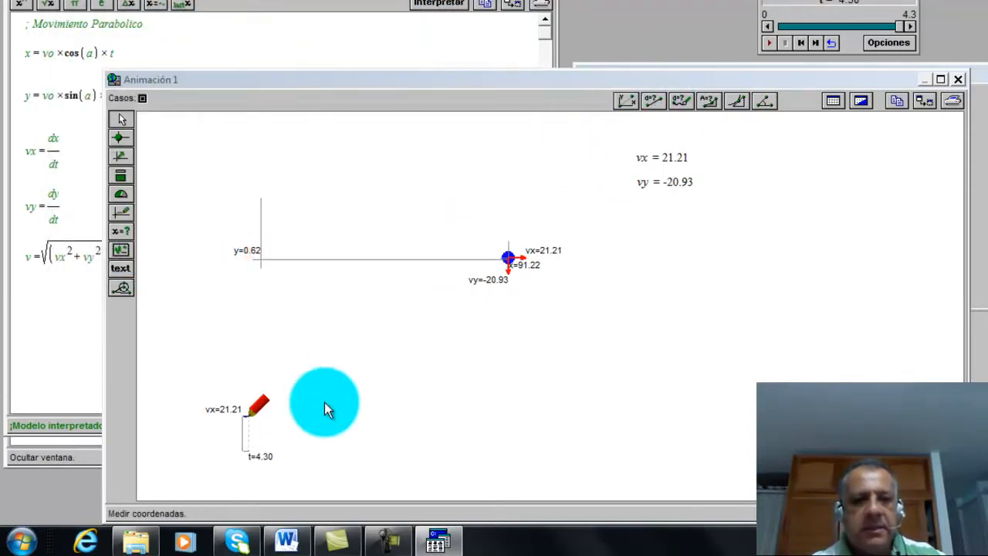
# Step: Set the vx graph's horizontal scale to 0.1 per pixel, run the simulation, and move the graph slightly upward
pyautogui.doubleClick(242, 449)
pyautogui.click(144, 177)
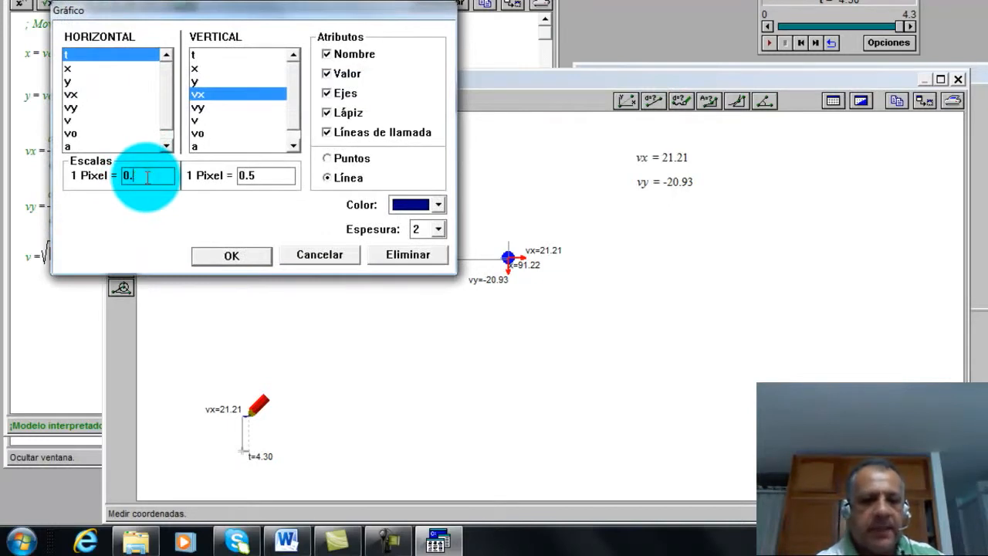
pyautogui.click(231, 255)
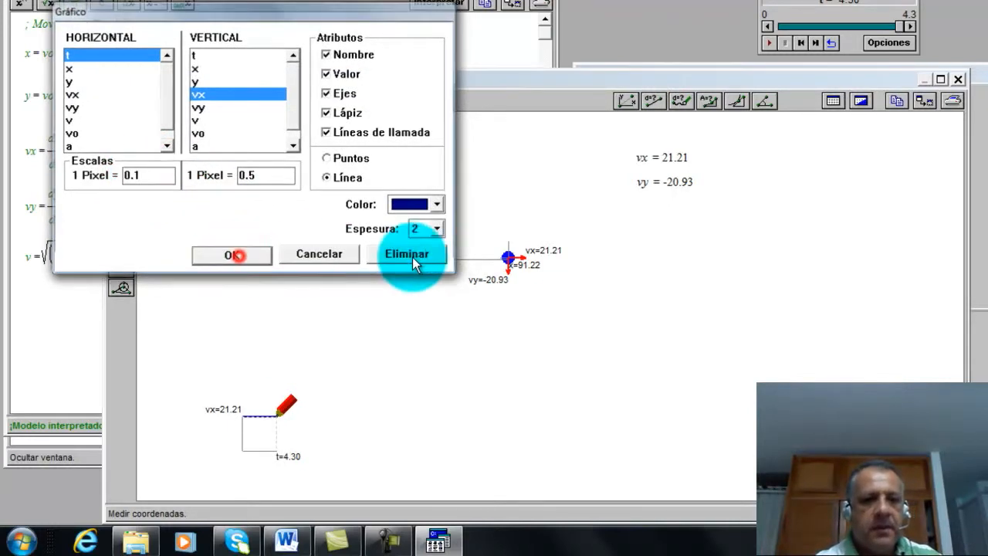
pyautogui.click(769, 44)
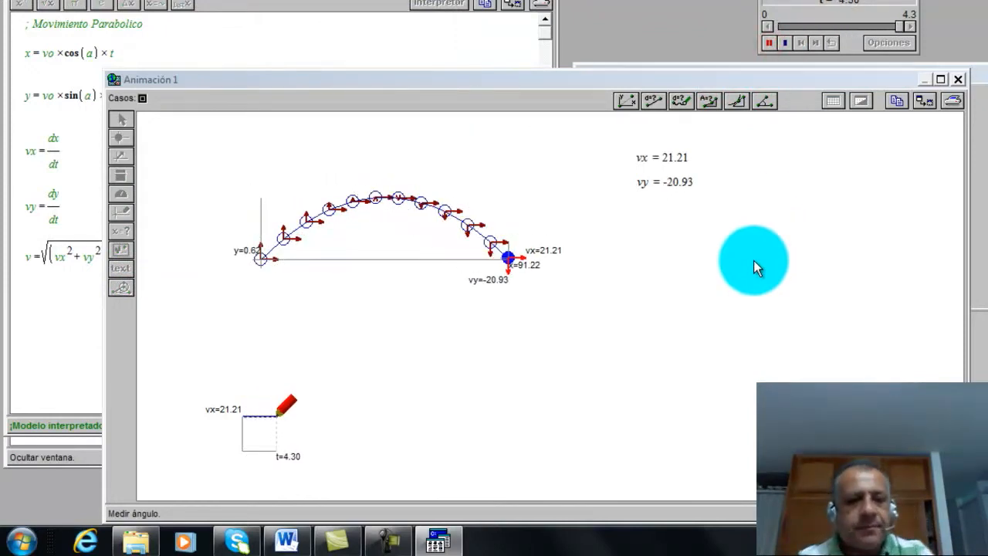
pyautogui.moveTo(245, 450); pyautogui.dragTo(243, 427)
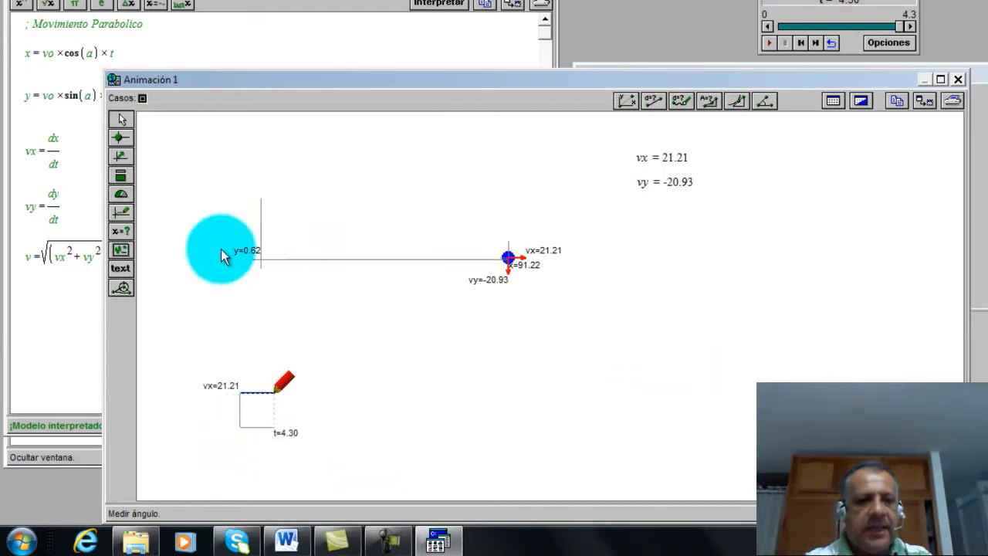
# Step: Add a second graph beside the vx graph, plotting vy against t with scales of 0.1 horizontal and 0.5 vertical
pyautogui.click(121, 212)
pyautogui.click(381, 430)
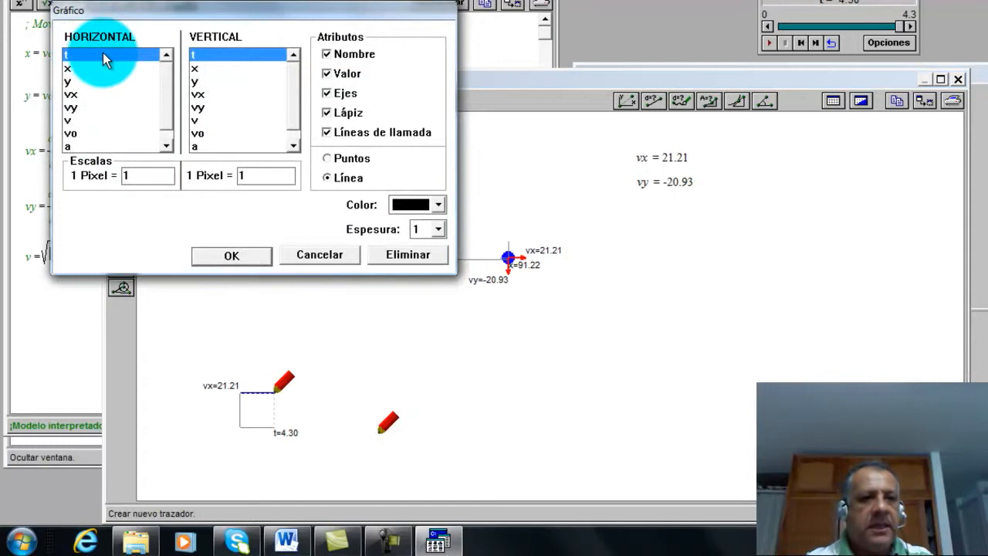
pyautogui.click(211, 107)
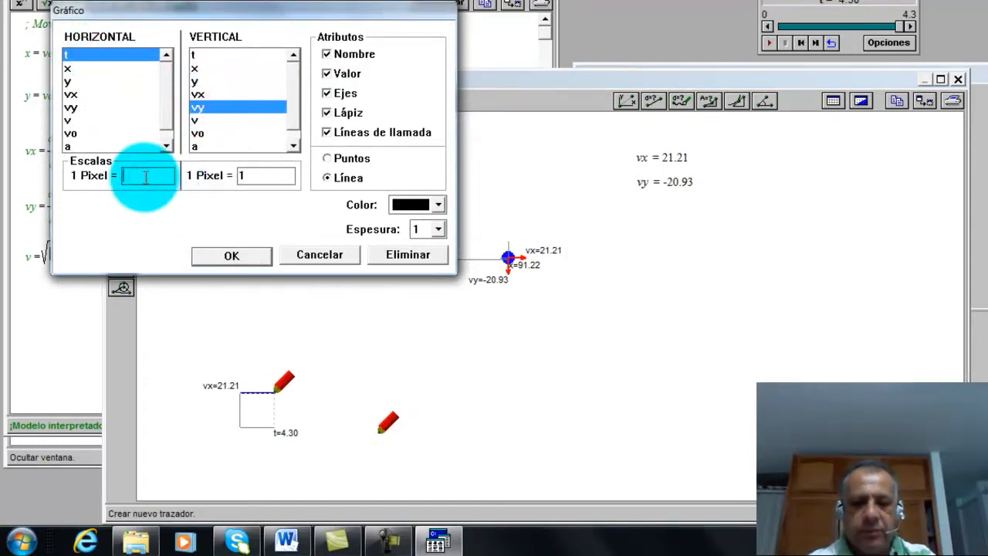
pyautogui.click(248, 176)
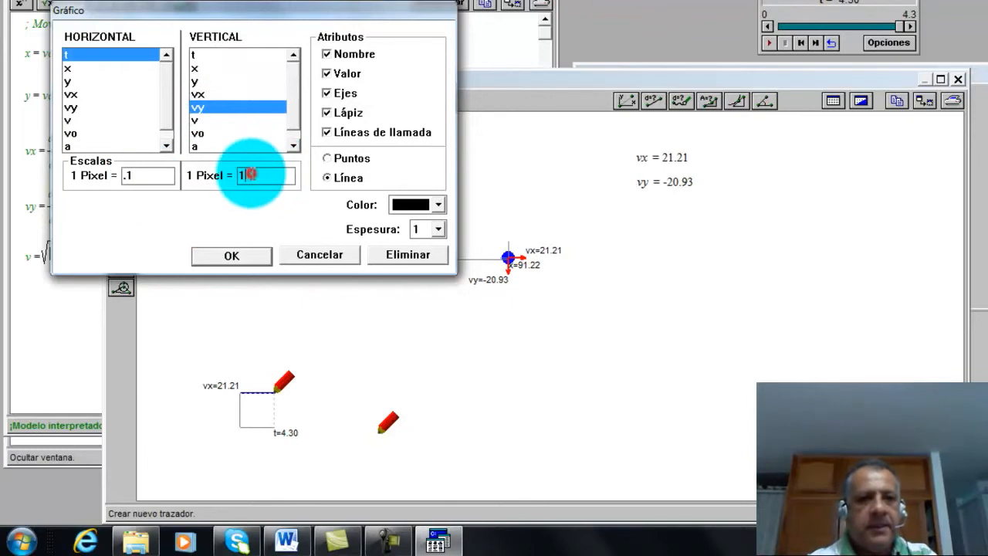
pyautogui.click(599, 176)
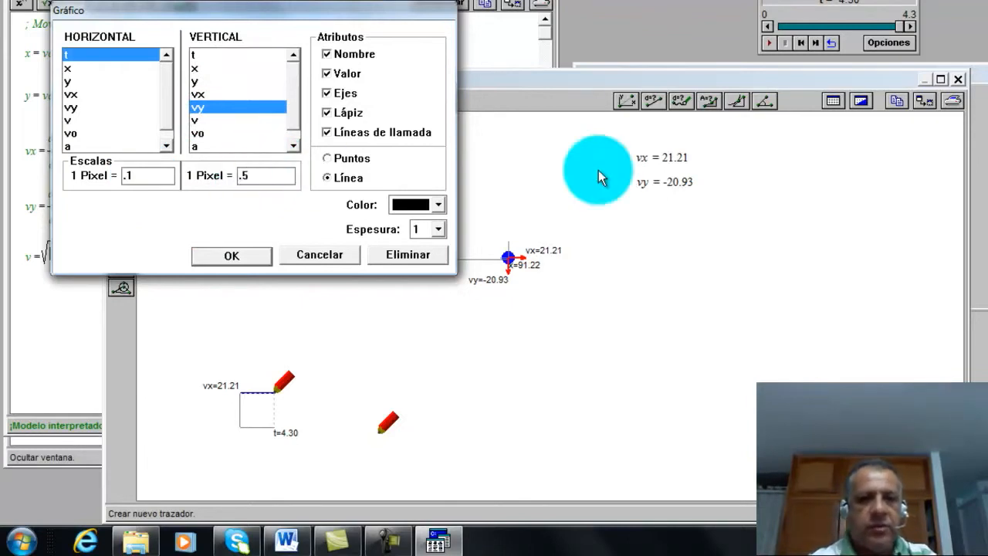
# Step: Give the vy graph a dark red line with thickness 2 and run the simulation
pyautogui.click(437, 205)
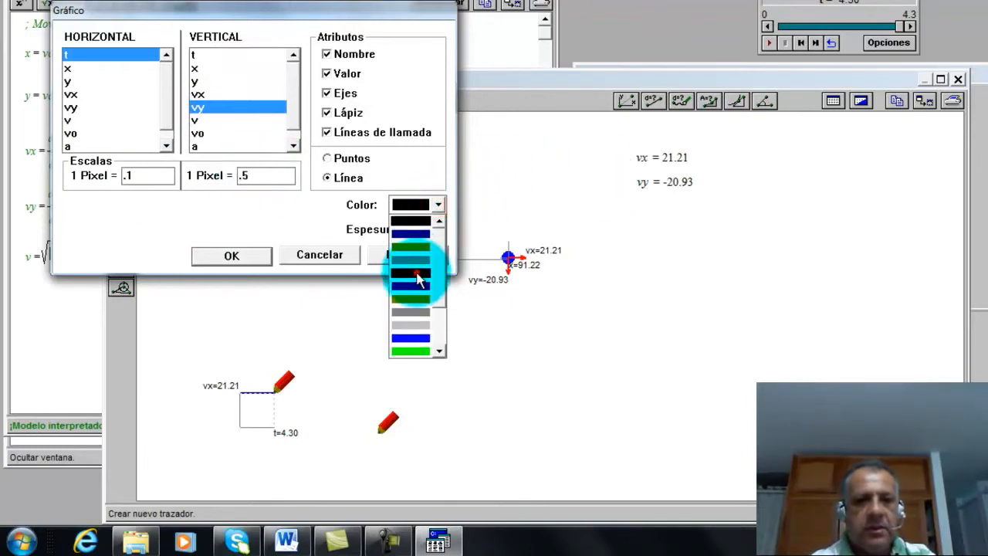
pyautogui.click(416, 271)
pyautogui.click(438, 230)
pyautogui.click(423, 260)
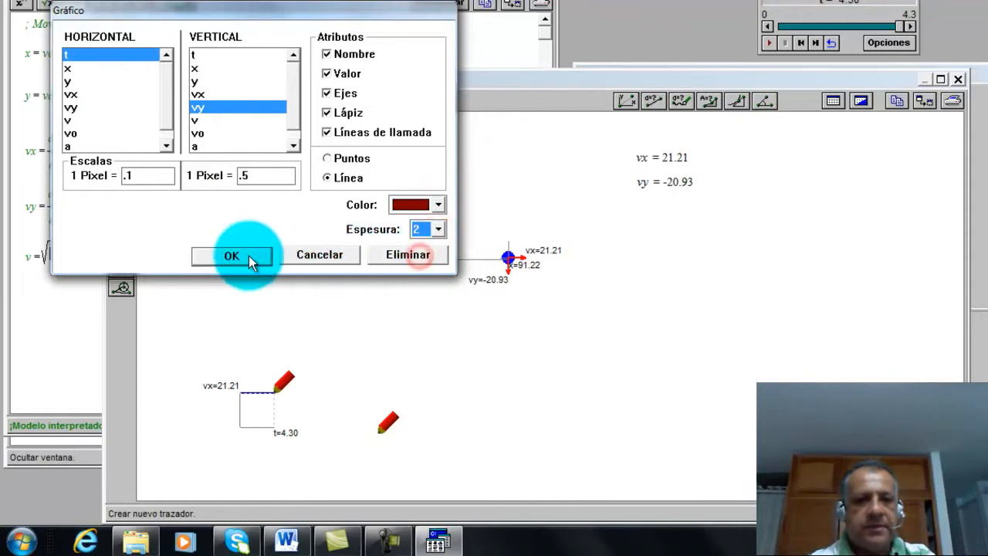
pyautogui.click(247, 255)
pyautogui.click(768, 43)
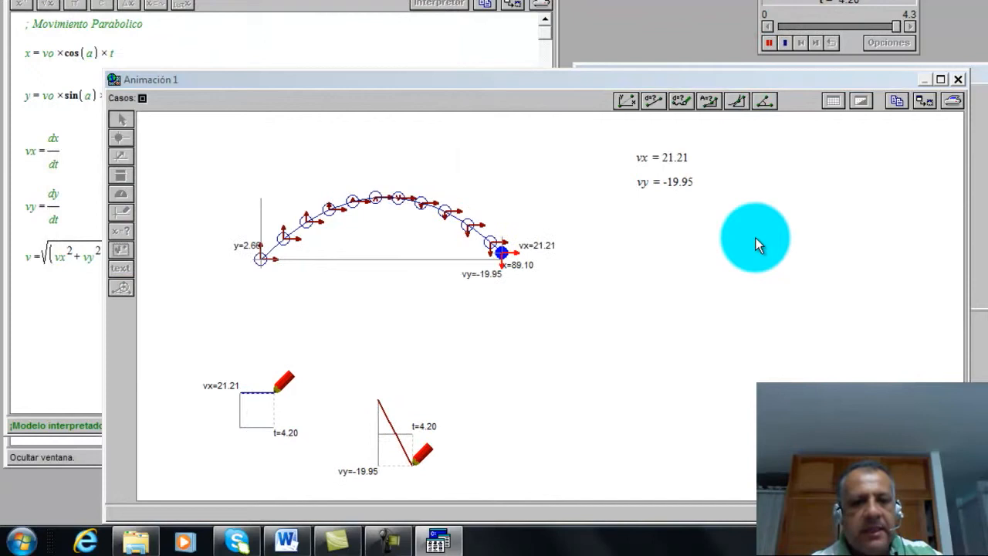
# Step: Move the vy graph upward, set its horizontal scale to 0.05 per pixel, and run the simulation
pyautogui.moveTo(376, 436); pyautogui.dragTo(378, 372)
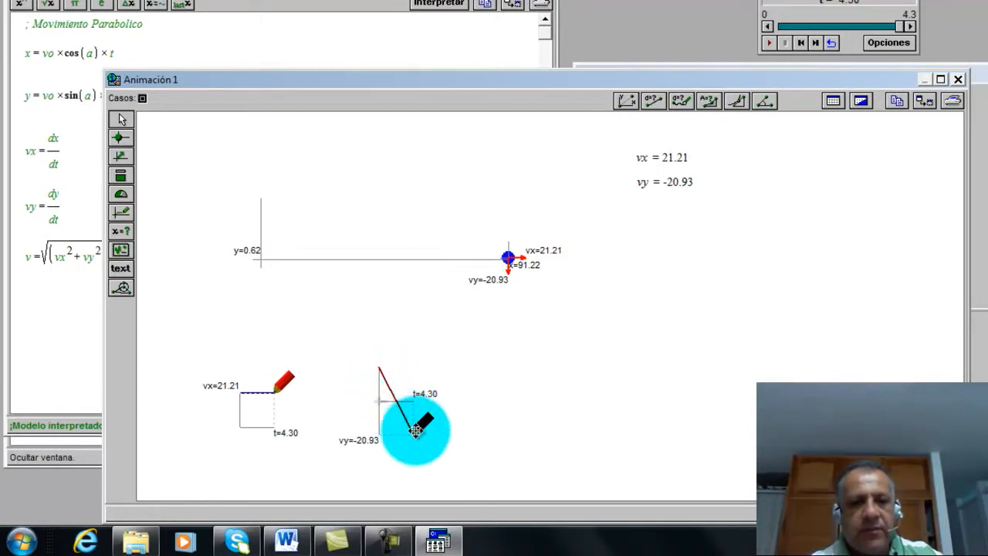
pyautogui.doubleClick(381, 401)
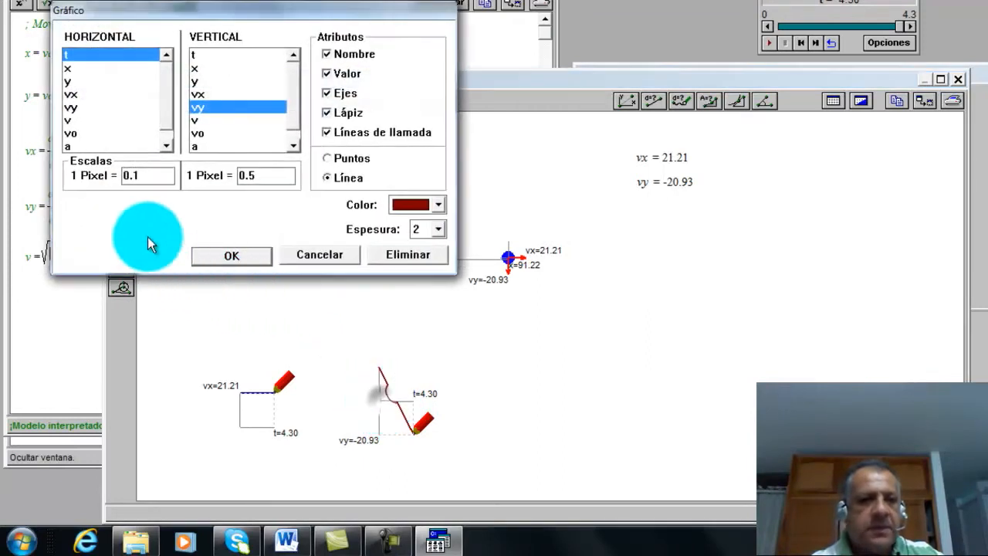
pyautogui.click(142, 177)
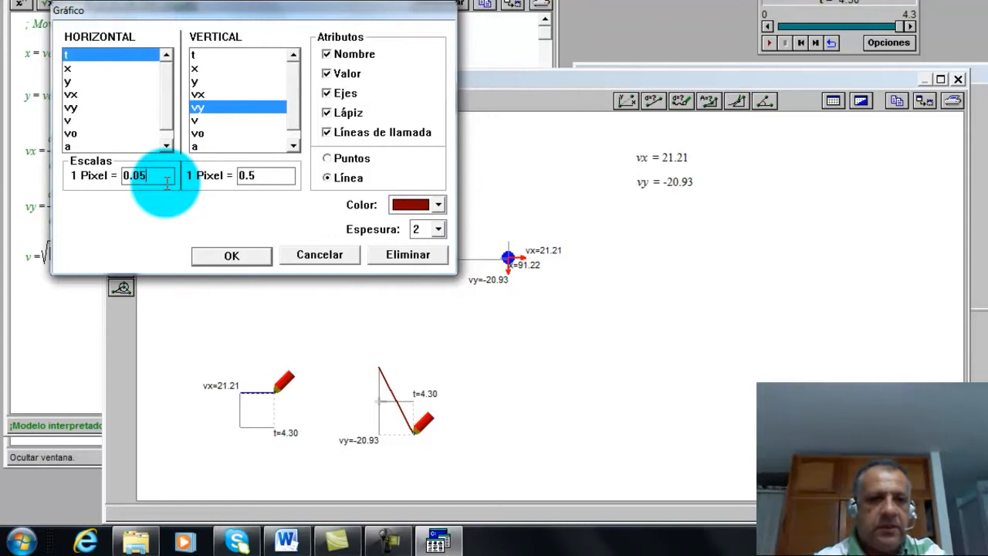
pyautogui.click(235, 256)
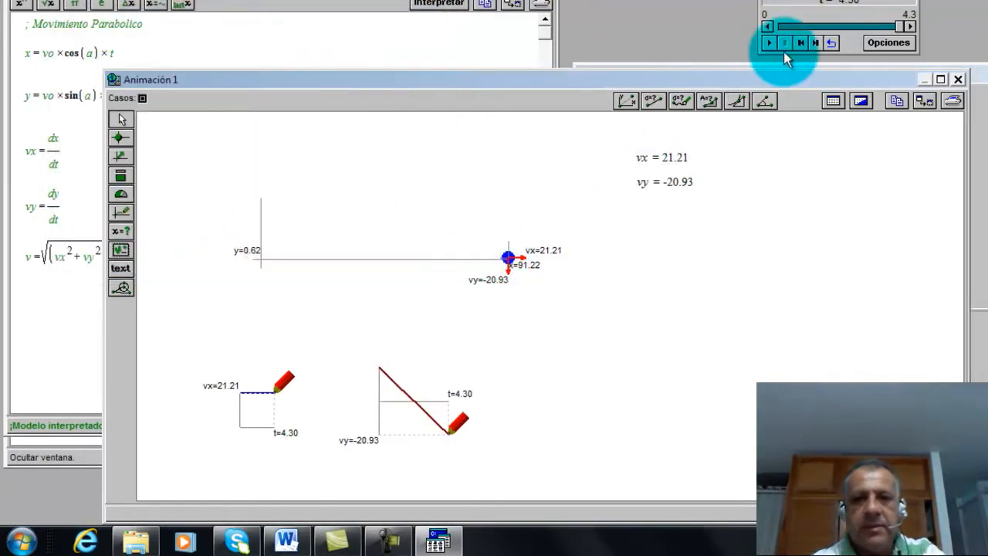
pyautogui.click(770, 42)
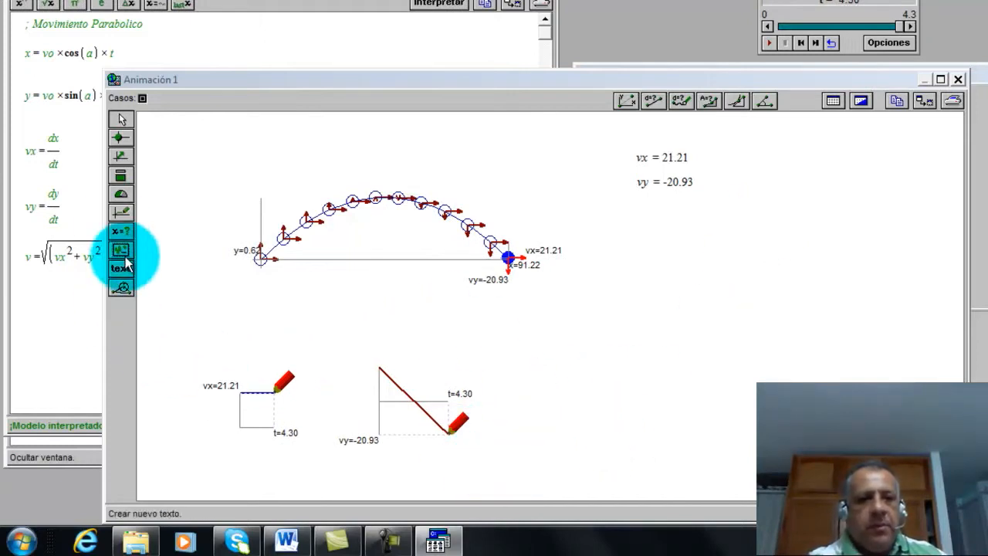
# Step: Add a third graph to the right of the vy graph, plotting x against t with both scales at 0.1
pyautogui.click(120, 218)
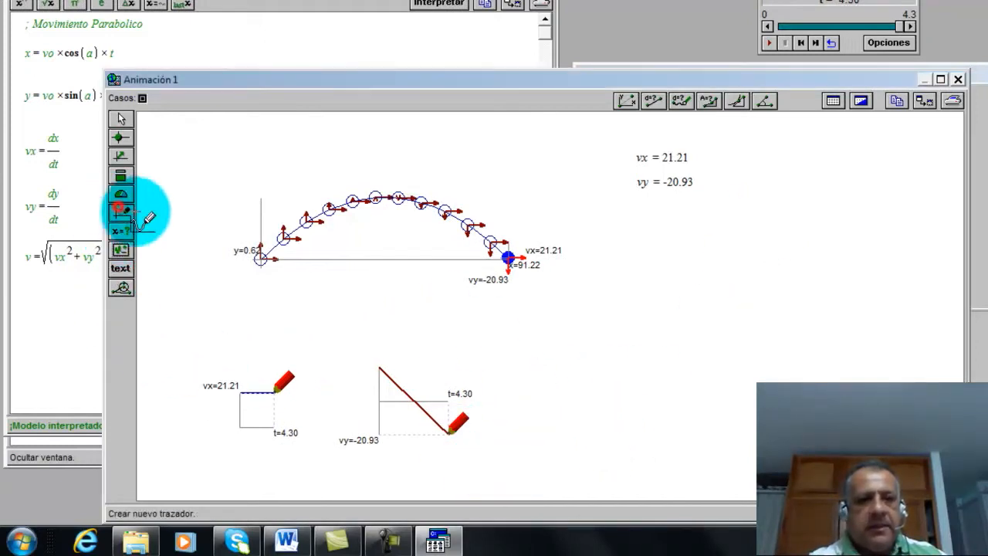
pyautogui.click(593, 398)
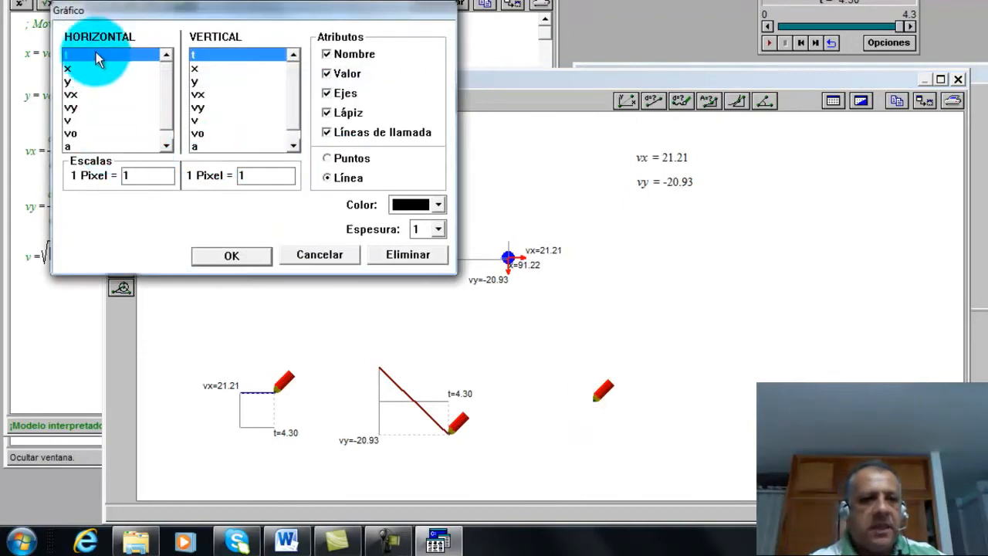
pyautogui.click(210, 69)
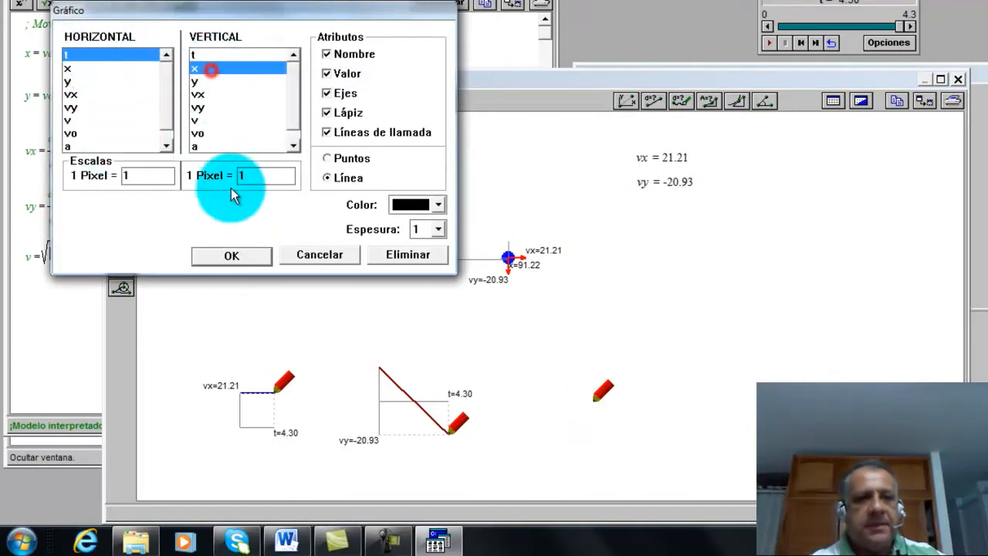
pyautogui.click(132, 178)
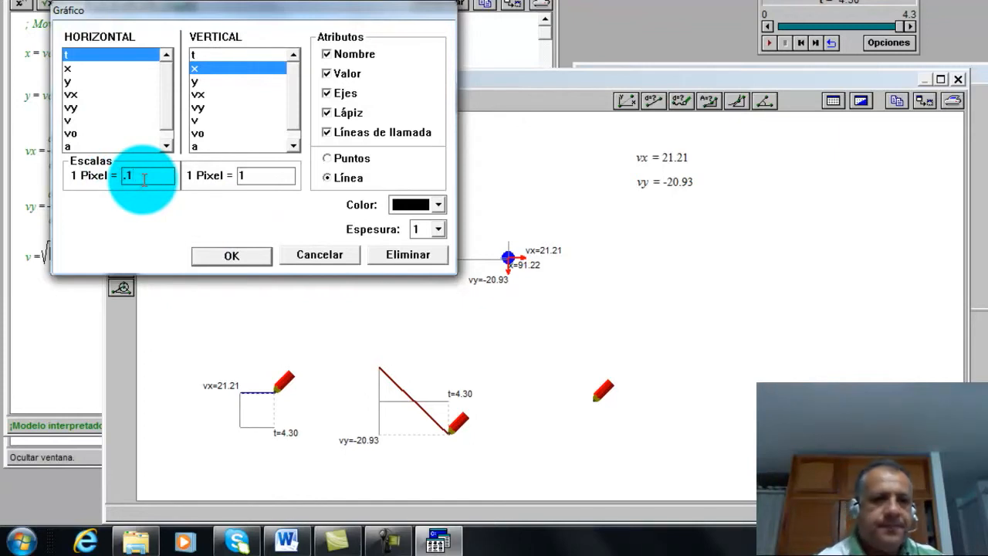
pyautogui.click(253, 175)
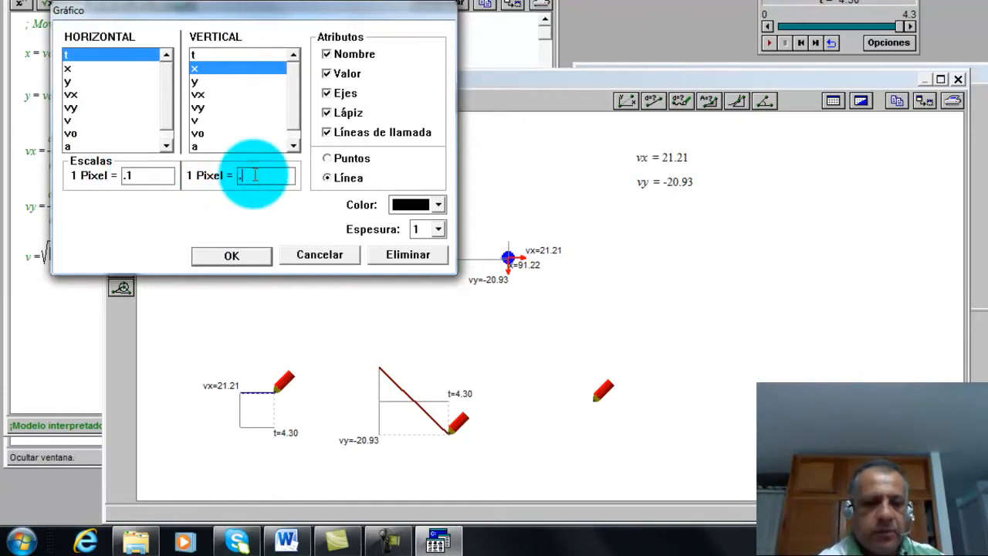
# Step: Give the x graph a dark red line with thickness 2 and run the simulation
pyautogui.click(438, 204)
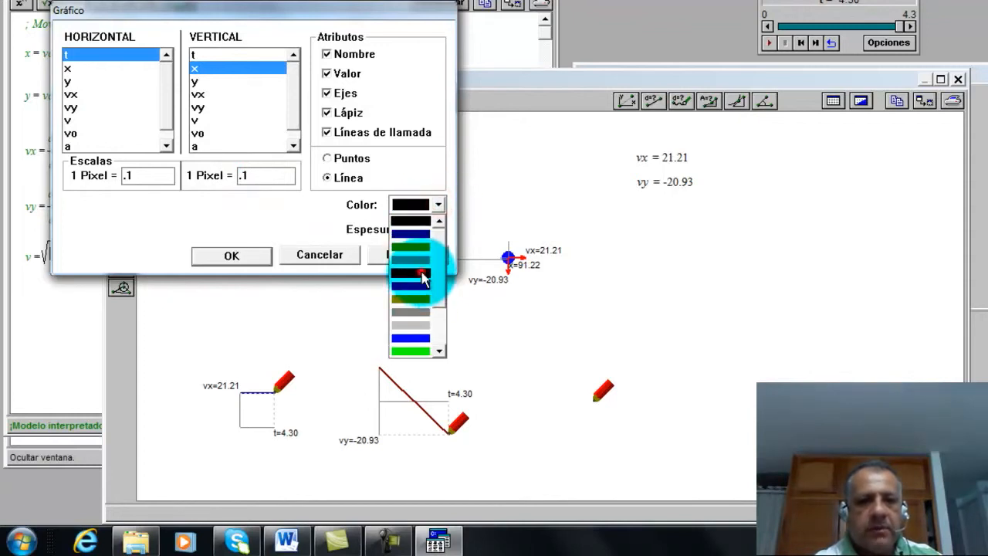
pyautogui.click(421, 272)
pyautogui.click(438, 229)
pyautogui.click(426, 248)
pyautogui.click(252, 260)
pyautogui.click(768, 43)
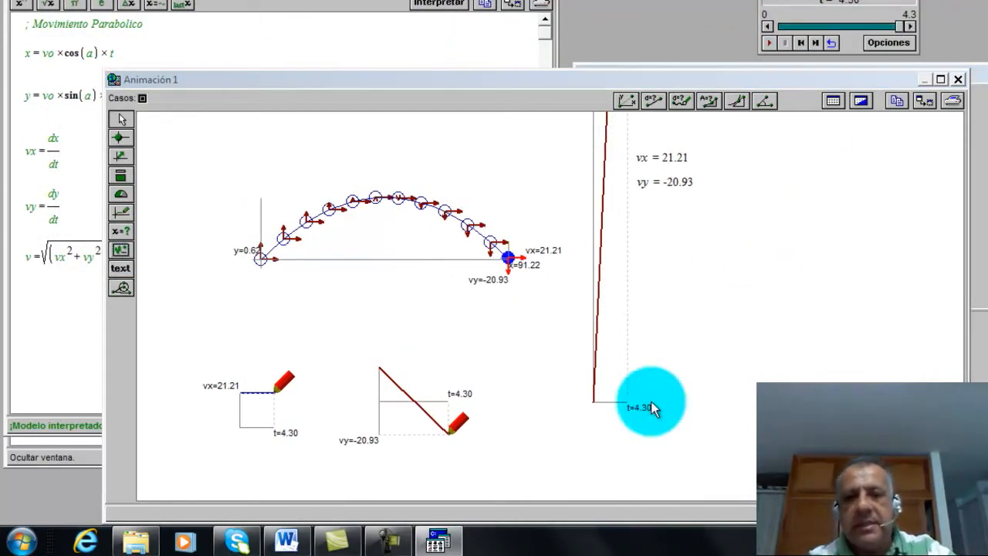
# Step: Increase the x graph's vertical units-per-pixel scale so the curve fits in the animation window, and run the simulation
pyautogui.doubleClick(593, 398)
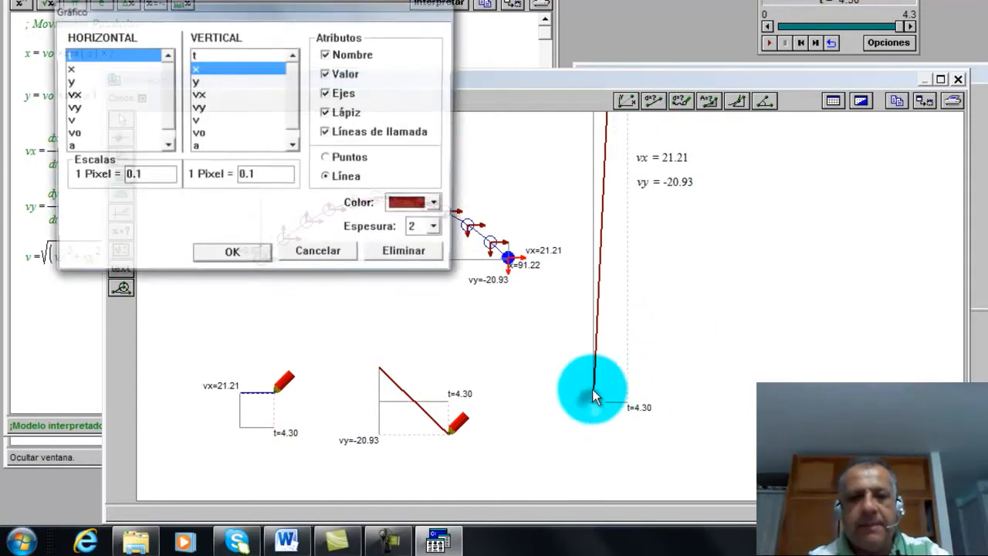
pyautogui.doubleClick(260, 174)
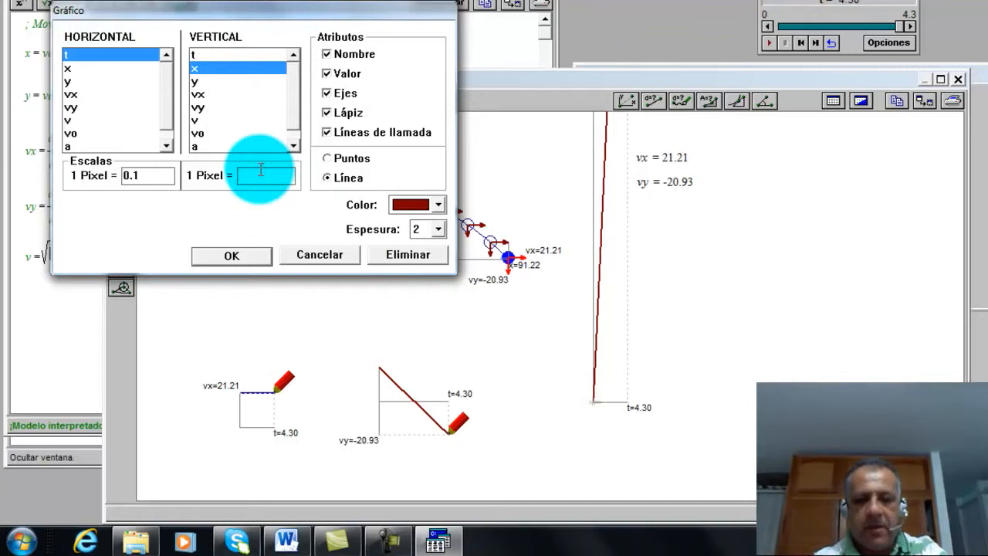
pyautogui.click(241, 259)
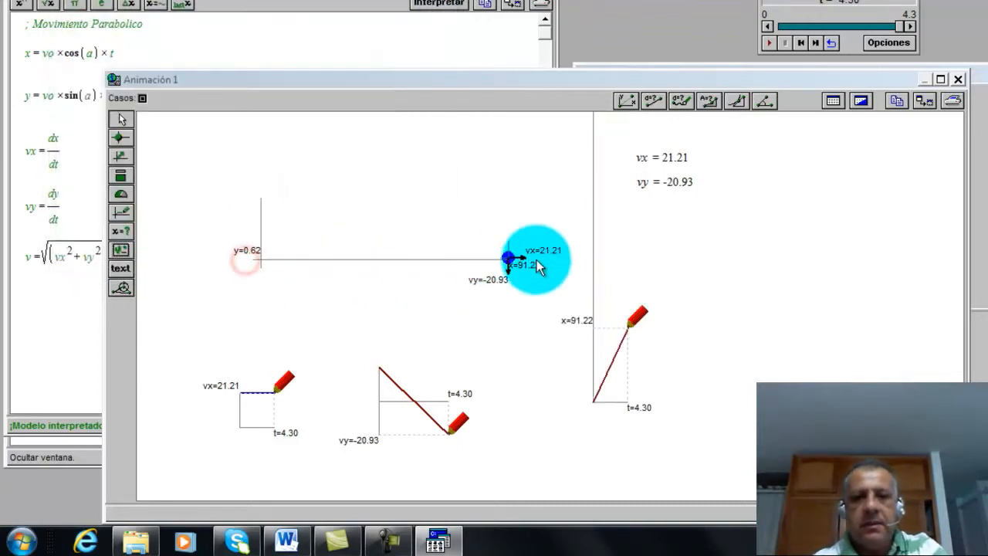
pyautogui.click(767, 42)
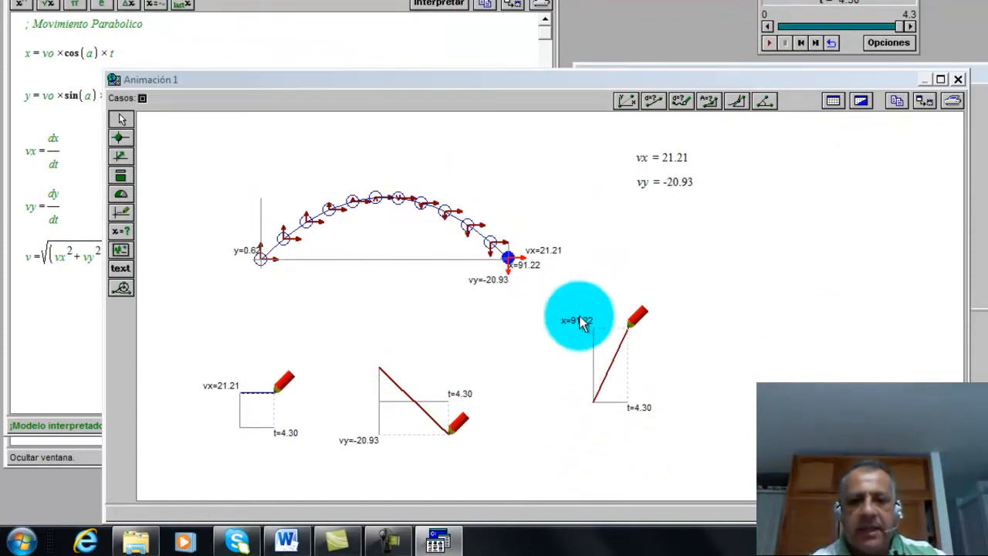
# Step: Move the x graph closer to the vy graph and add a fourth graph beside it, plotting y against t with horizontal scale 0.1
pyautogui.moveTo(591, 404); pyautogui.dragTo(536, 439)
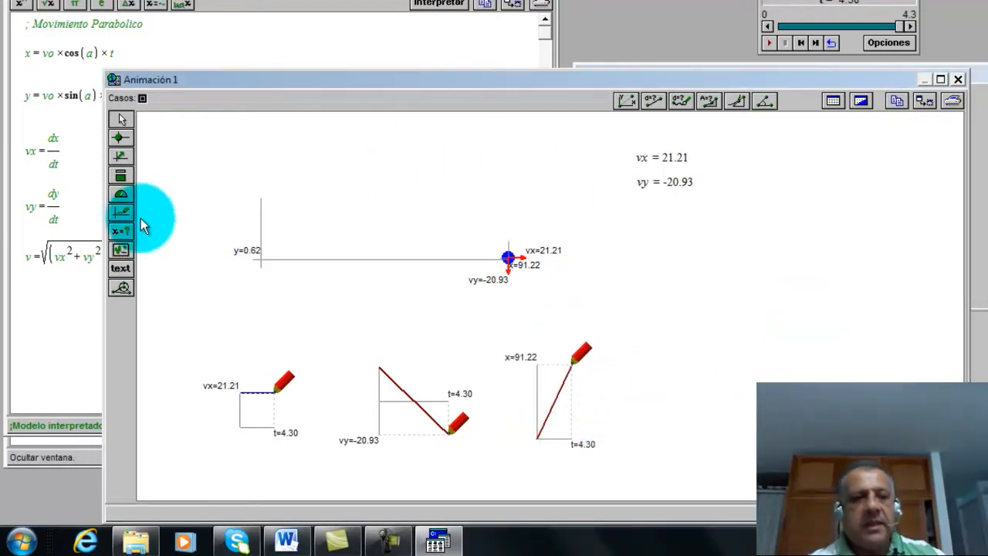
pyautogui.click(115, 215)
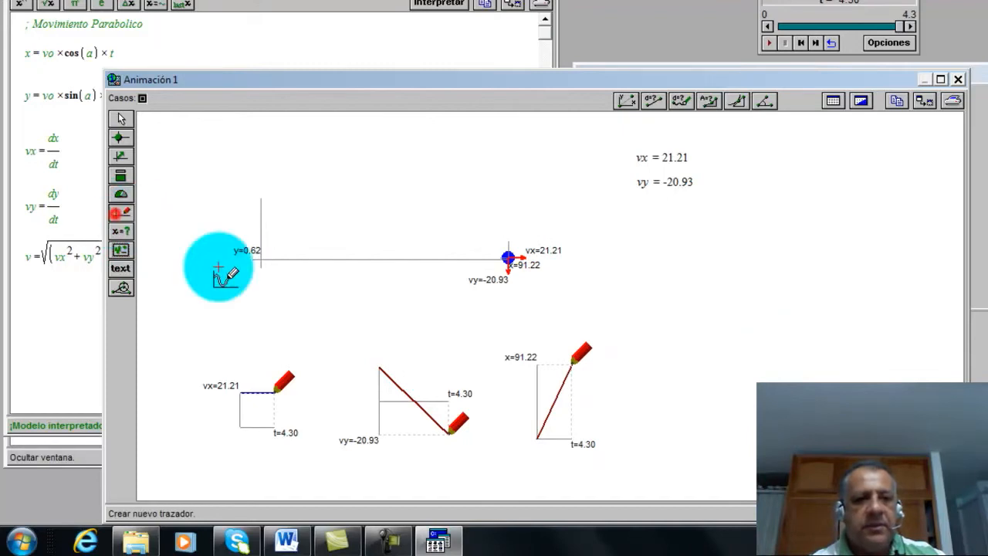
pyautogui.click(668, 432)
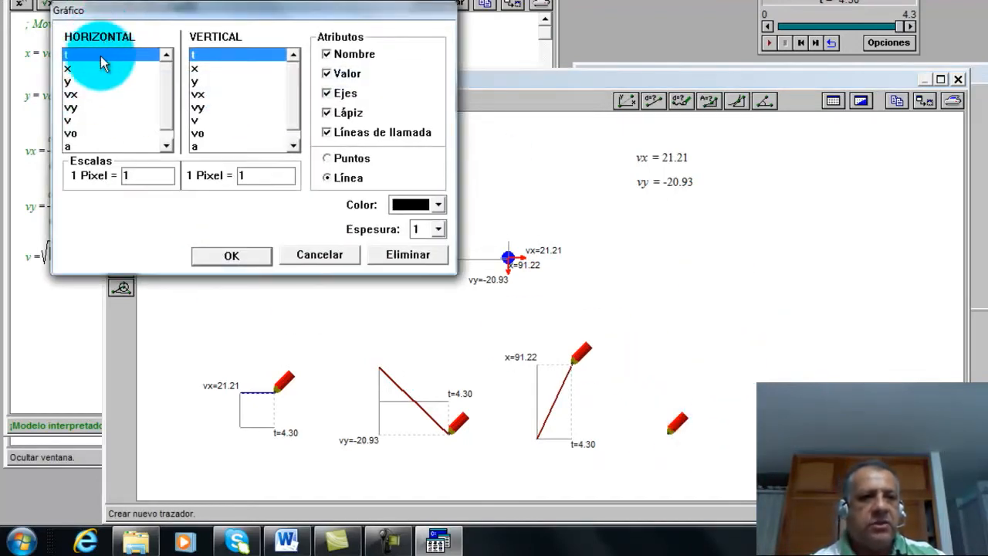
pyautogui.click(196, 81)
pyautogui.click(135, 174)
pyautogui.write('.1')
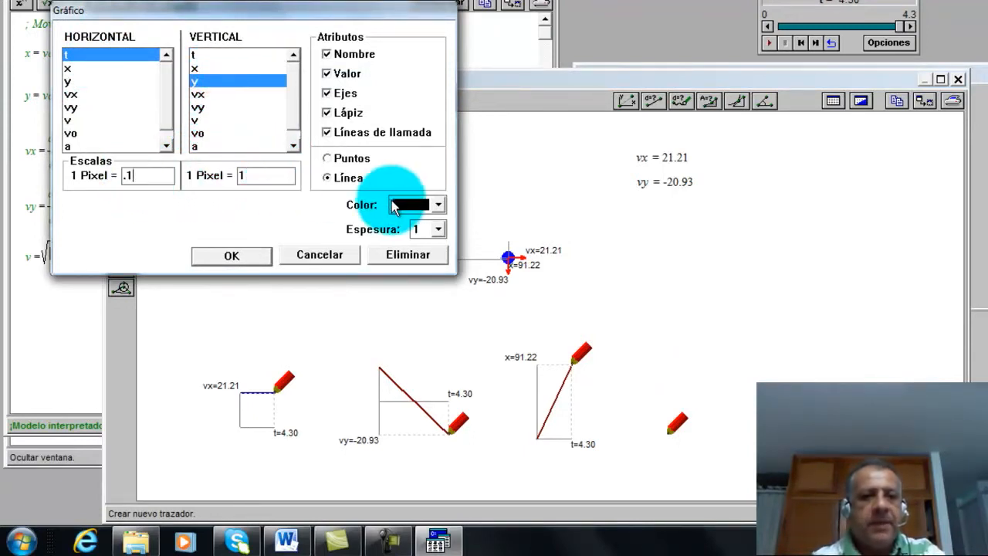
# Step: Give the y graph a blue line with thickness 2 and run the simulation
pyautogui.click(438, 203)
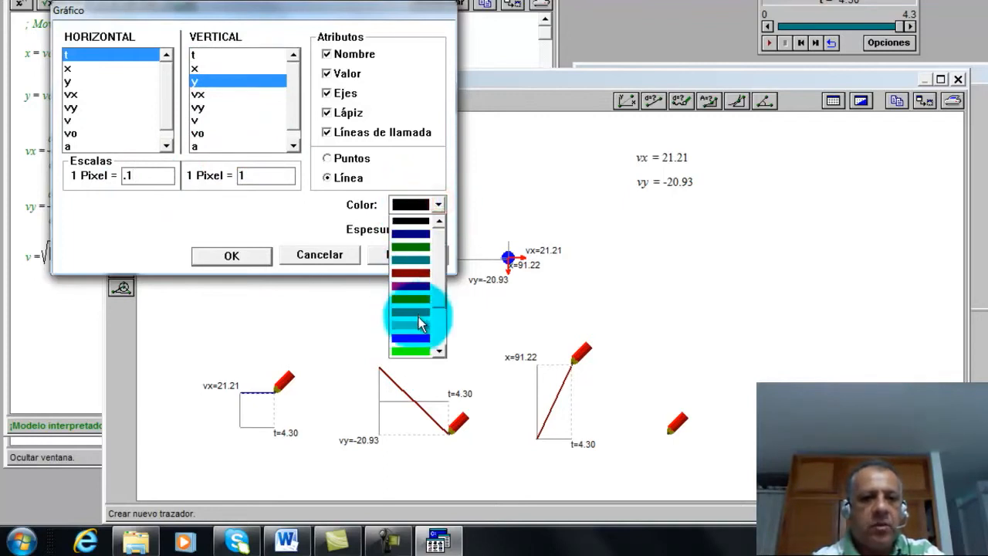
pyautogui.click(422, 341)
pyautogui.click(439, 228)
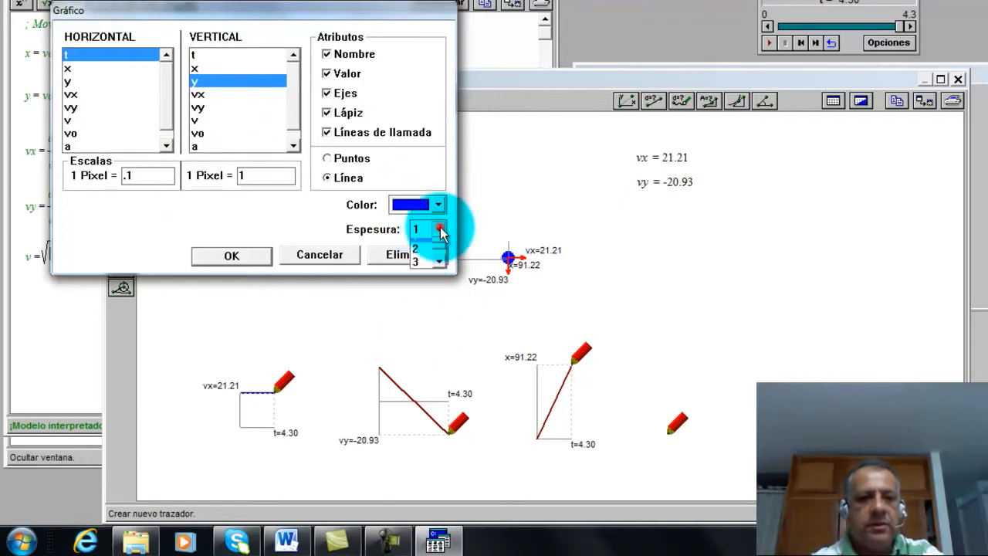
pyautogui.click(416, 257)
pyautogui.click(260, 255)
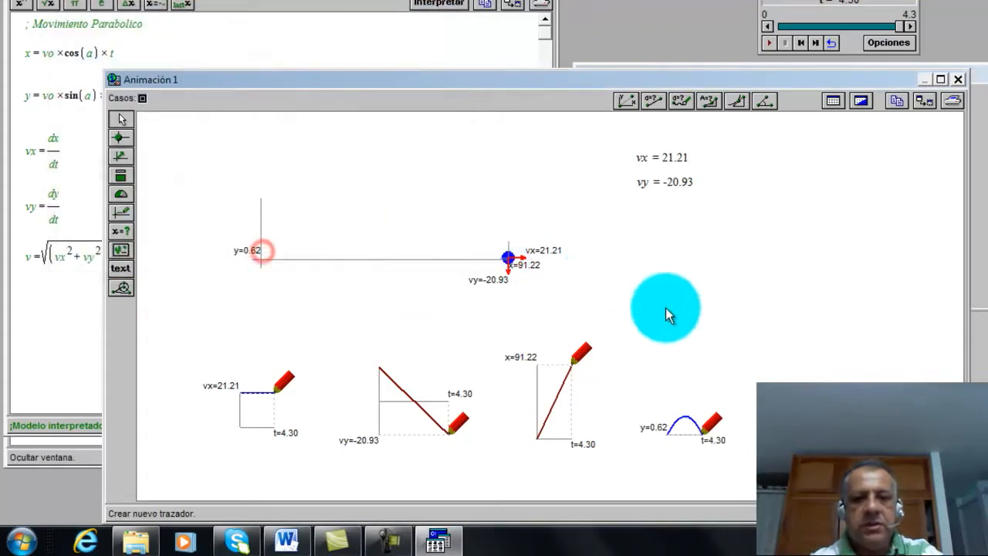
pyautogui.click(767, 44)
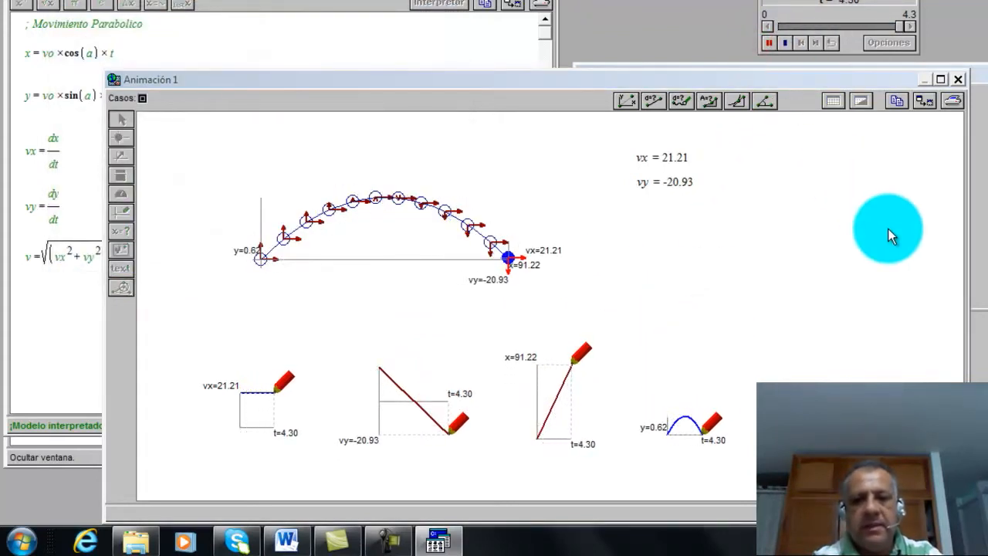
# Step: Set the y graph's scales to 0.05 horizontal and 0.1 vertical per pixel, and run the simulation
pyautogui.click(703, 434)
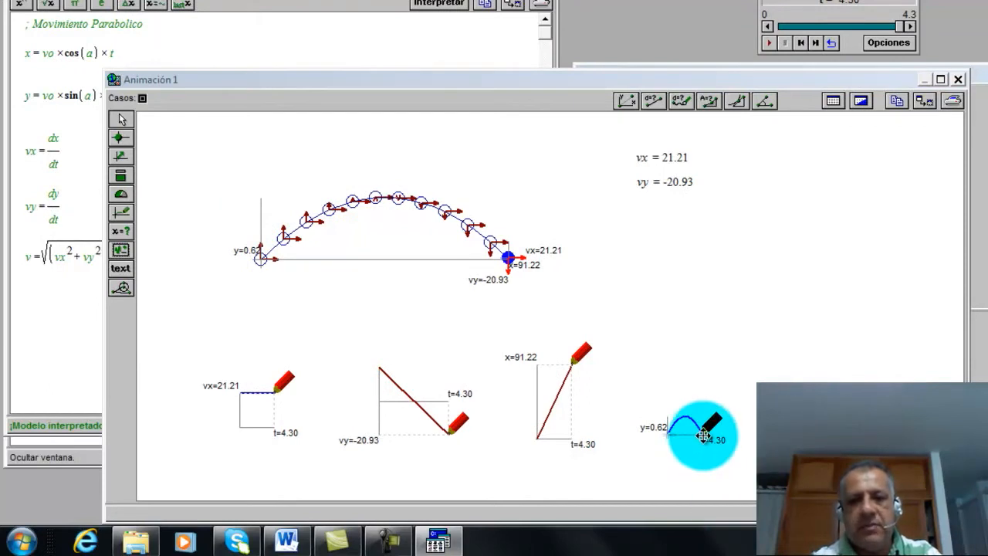
pyautogui.doubleClick(703, 438)
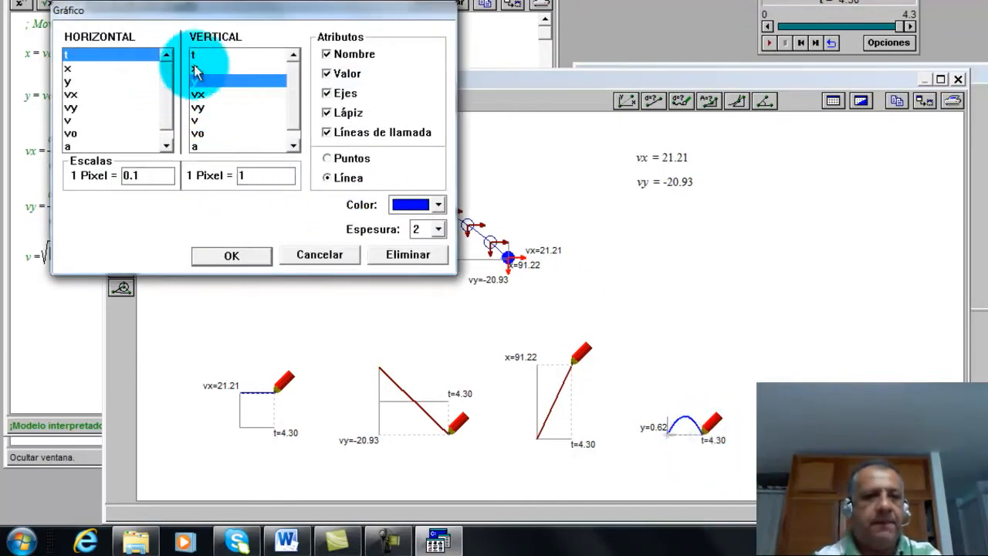
pyautogui.doubleClick(144, 176)
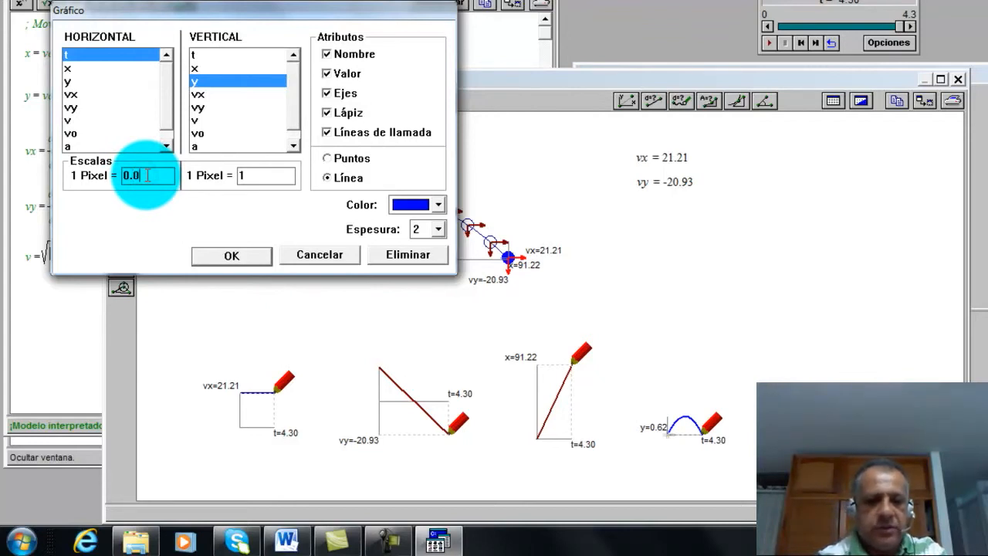
pyautogui.click(246, 176)
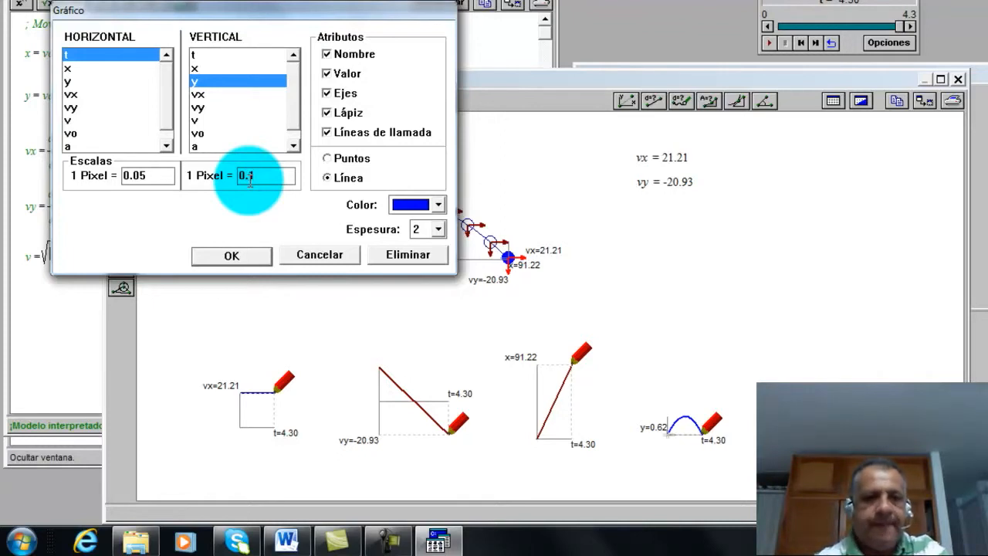
pyautogui.click(263, 256)
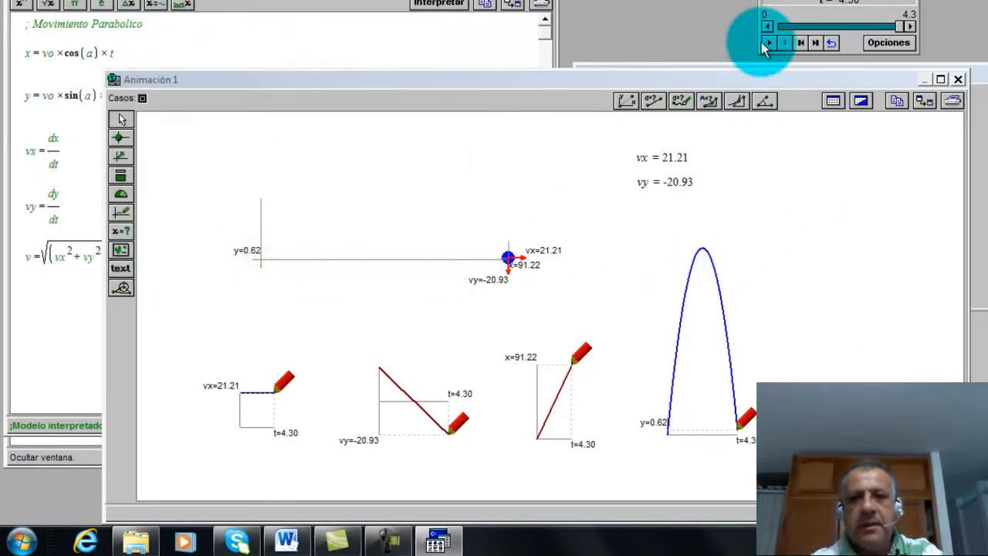
pyautogui.click(766, 42)
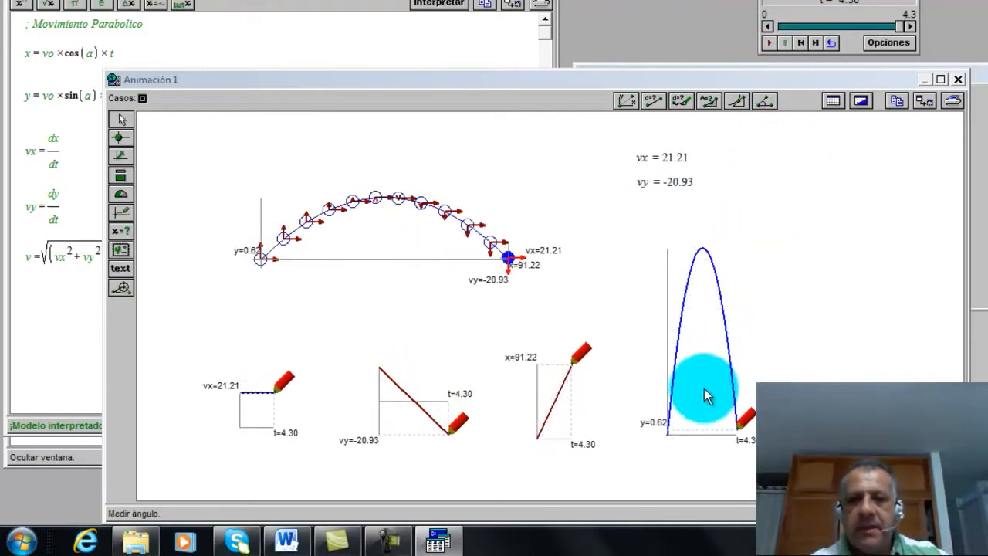
# Step: Increase the y graph's vertical units-per-pixel scale to flatten the tall curve, and run the simulation
pyautogui.rightClick(738, 426)
pyautogui.click(260, 178)
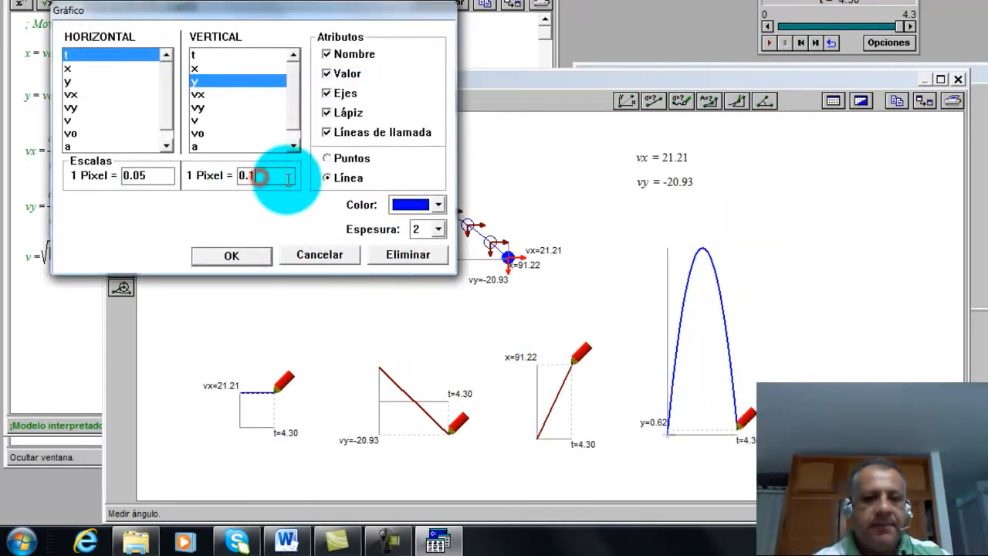
pyautogui.write('6')
pyautogui.press('Return')
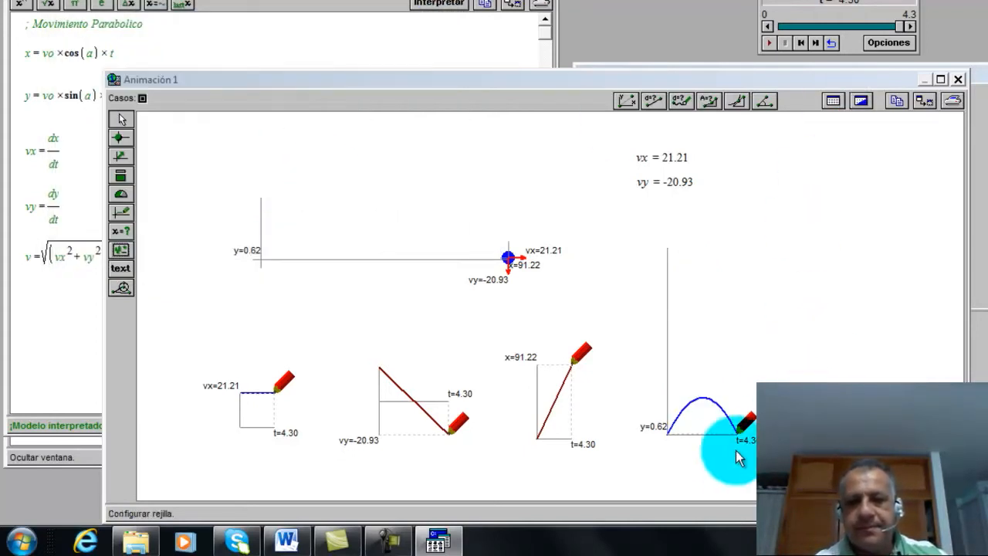
pyautogui.click(768, 42)
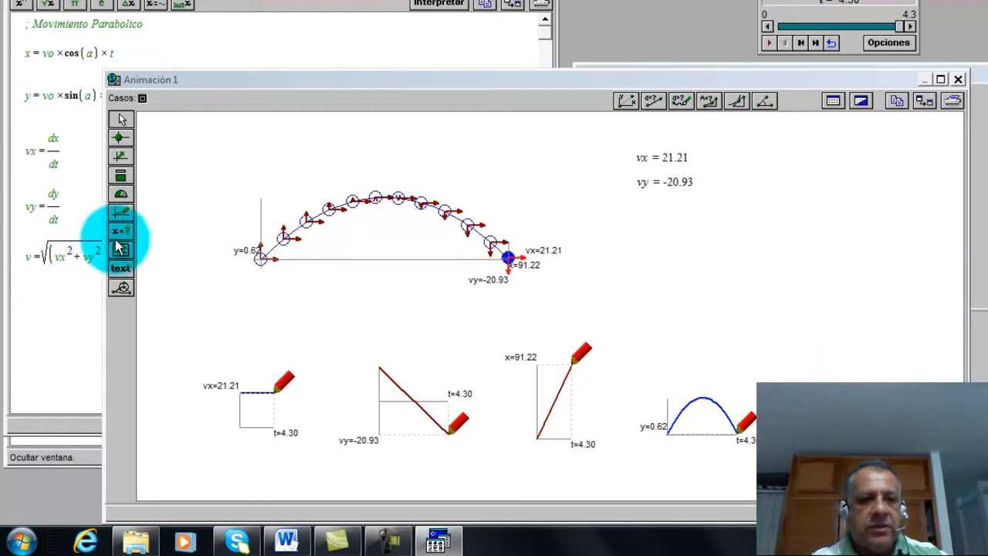
# Step: Add a fifth graph above the y graph, plotting v against t with scales of 0.1 horizontal and 0.5 vertical per pixel
pyautogui.click(120, 211)
pyautogui.click(677, 287)
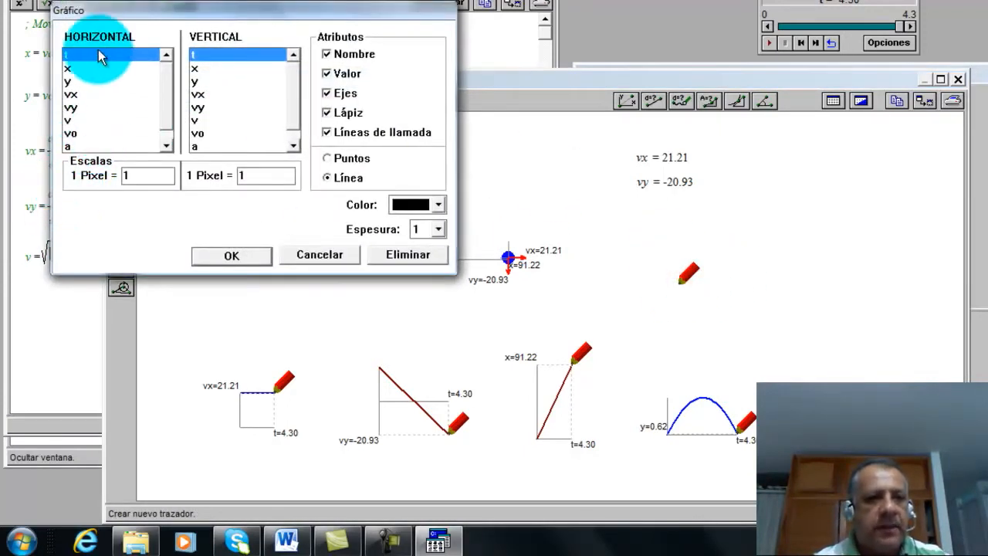
pyautogui.click(231, 120)
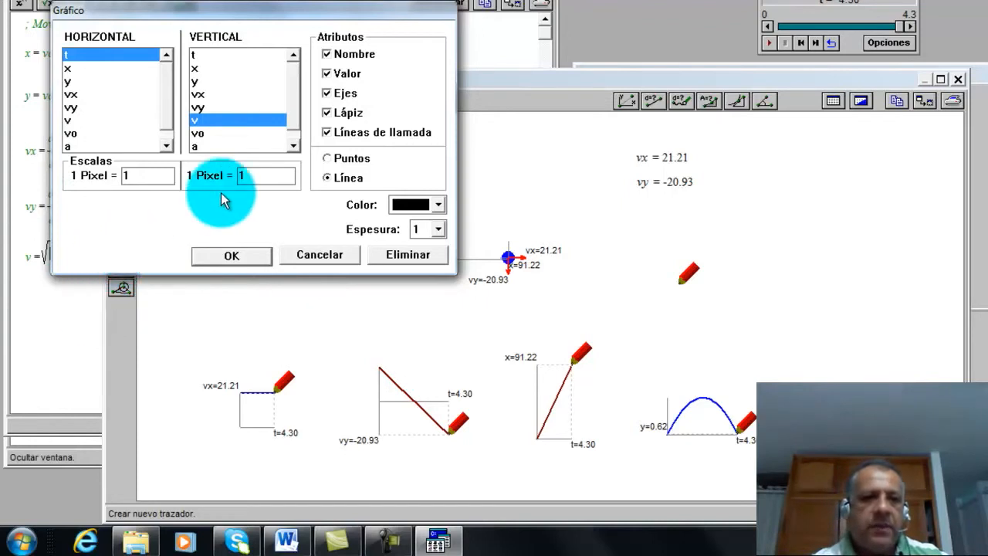
pyautogui.doubleClick(134, 172)
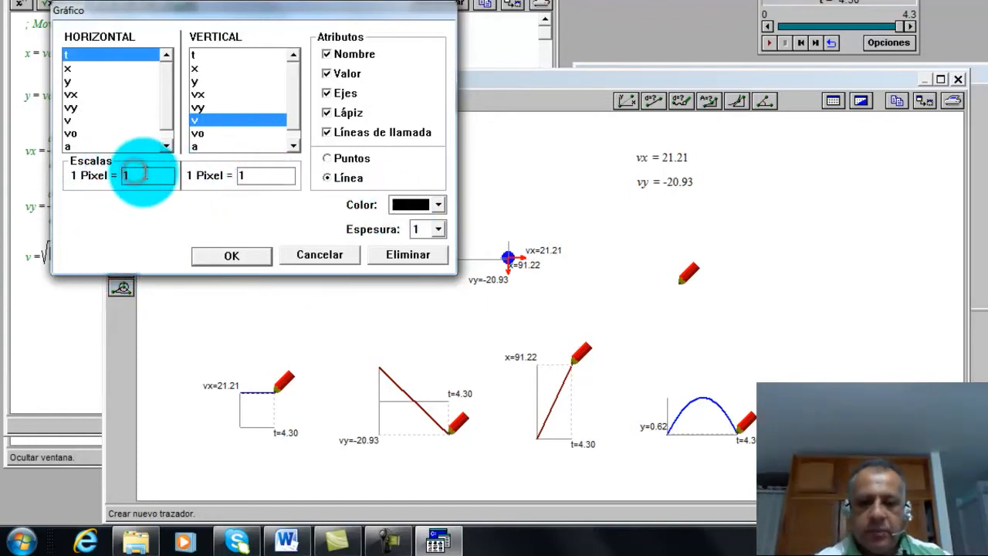
pyautogui.write('.1')
pyautogui.doubleClick(247, 175)
pyautogui.write('.5')
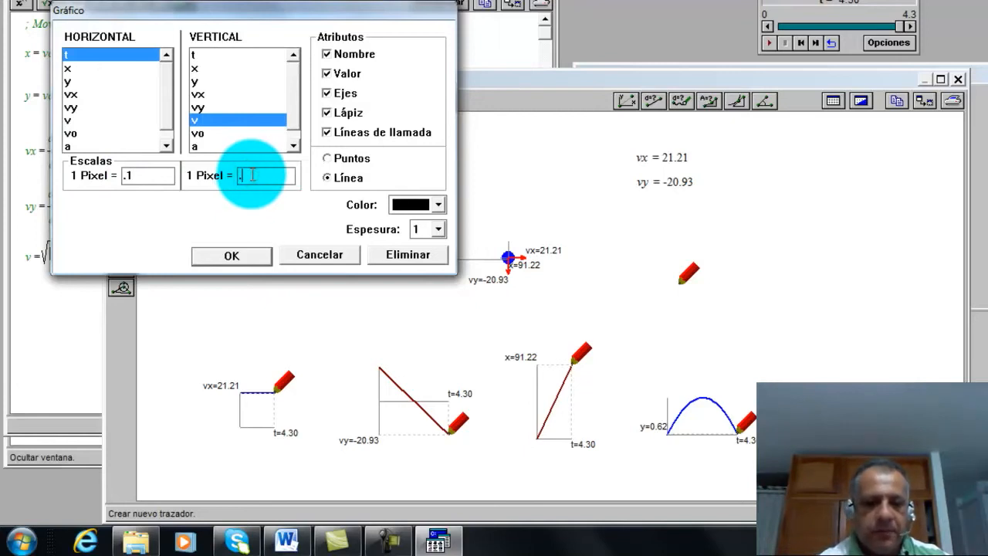
# Step: Give the v graph a purple line with thickness 2 and run the simulation
pyautogui.click(436, 203)
pyautogui.click(415, 284)
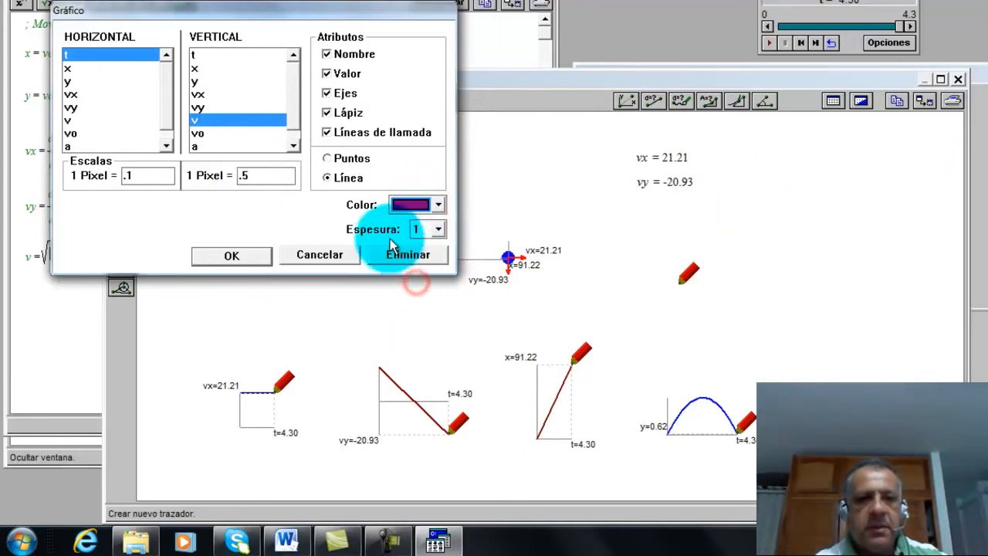
pyautogui.click(437, 228)
pyautogui.click(423, 259)
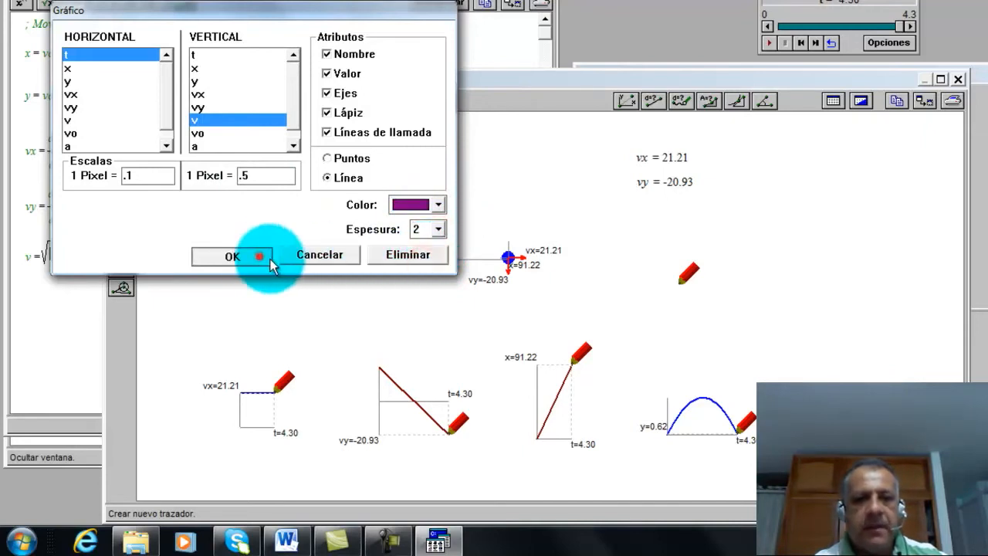
pyautogui.click(260, 256)
pyautogui.click(768, 43)
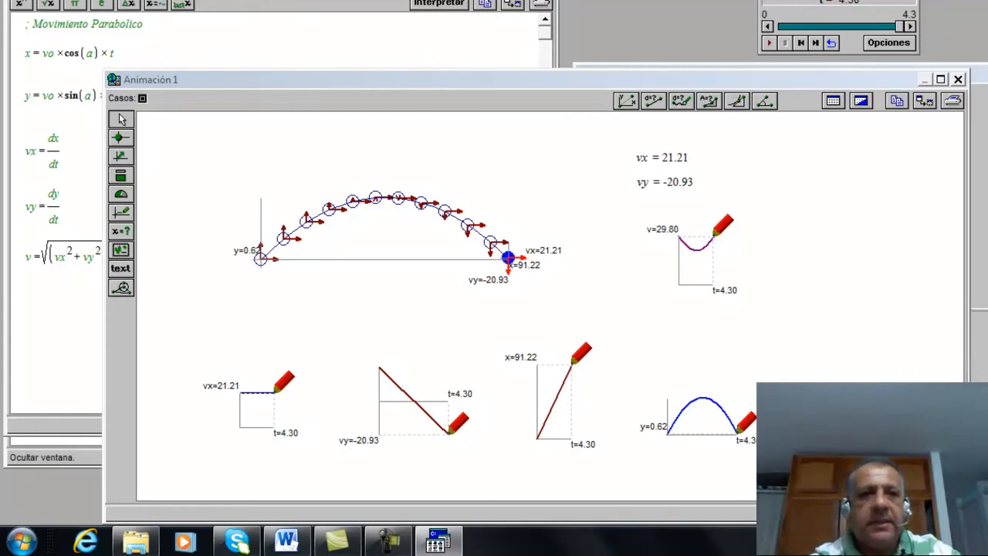
# Step: Preview the x values in a new table while running the simulation, and close the table window
pyautogui.click(44, 0)
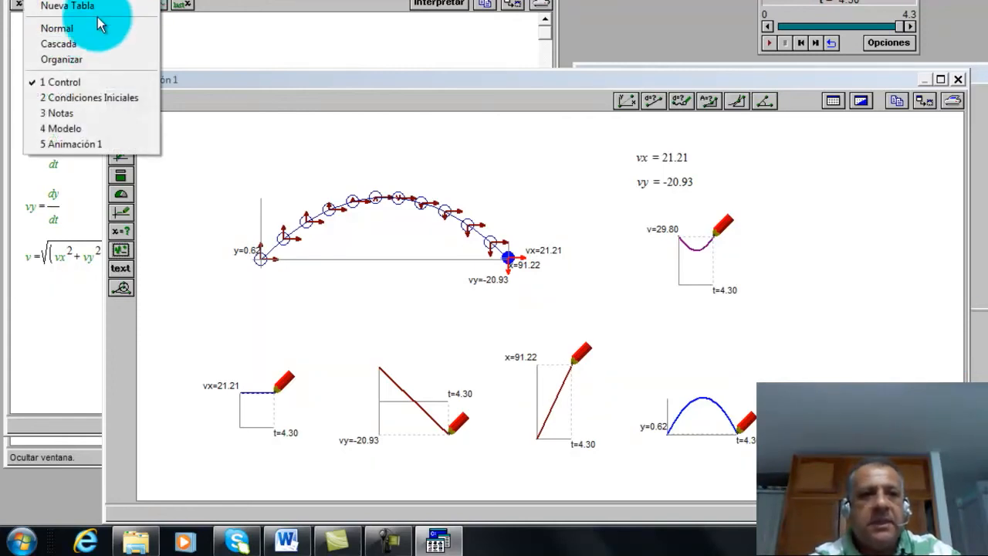
pyautogui.click(103, 8)
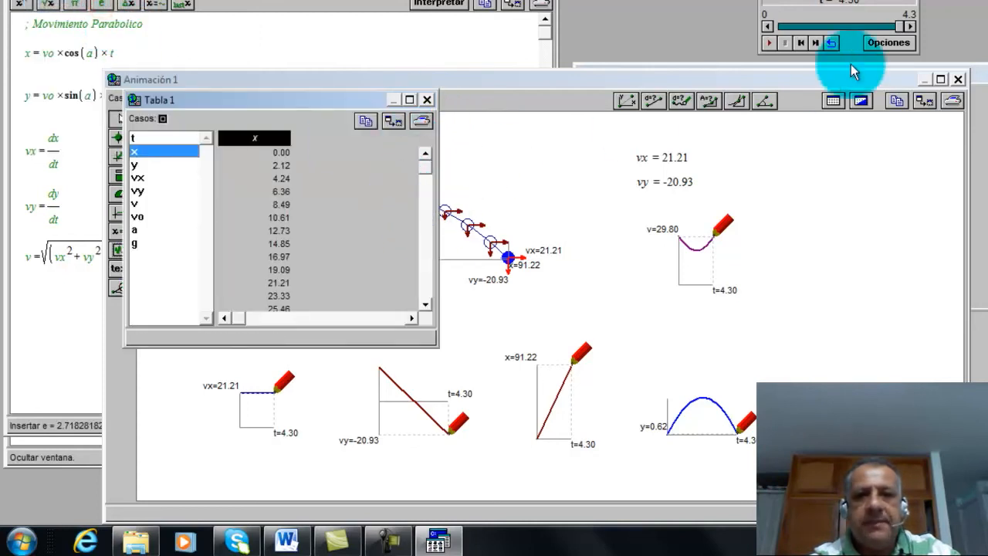
pyautogui.click(768, 44)
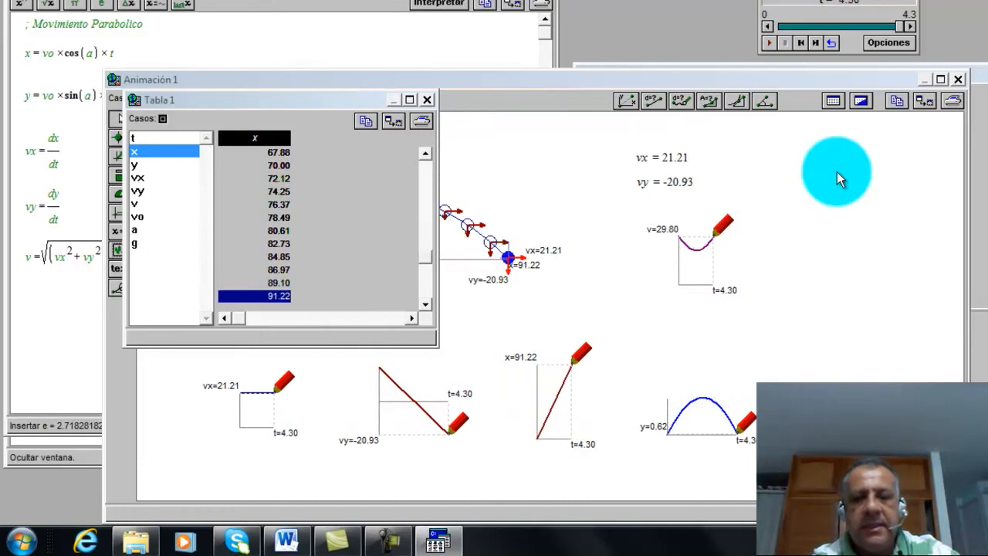
pyautogui.click(427, 99)
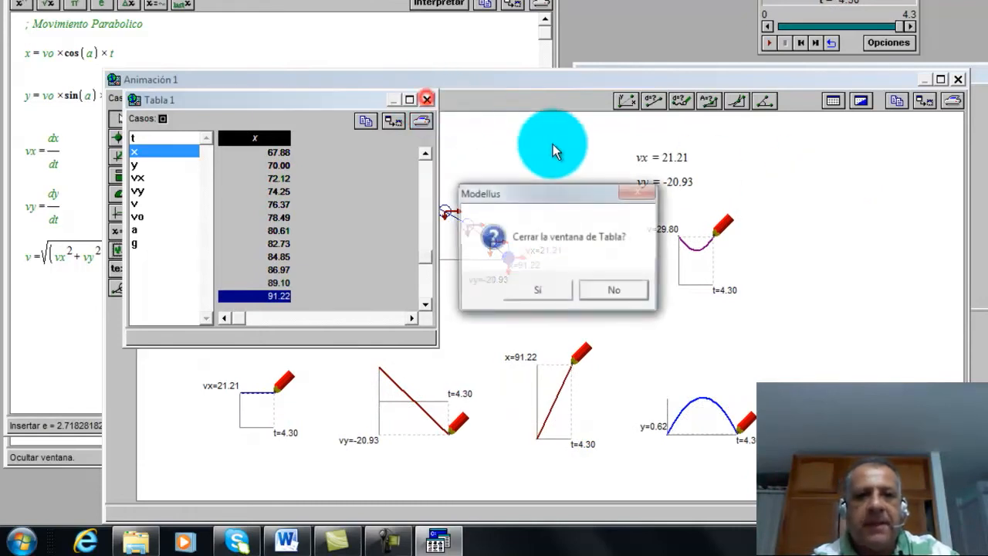
pyautogui.click(554, 291)
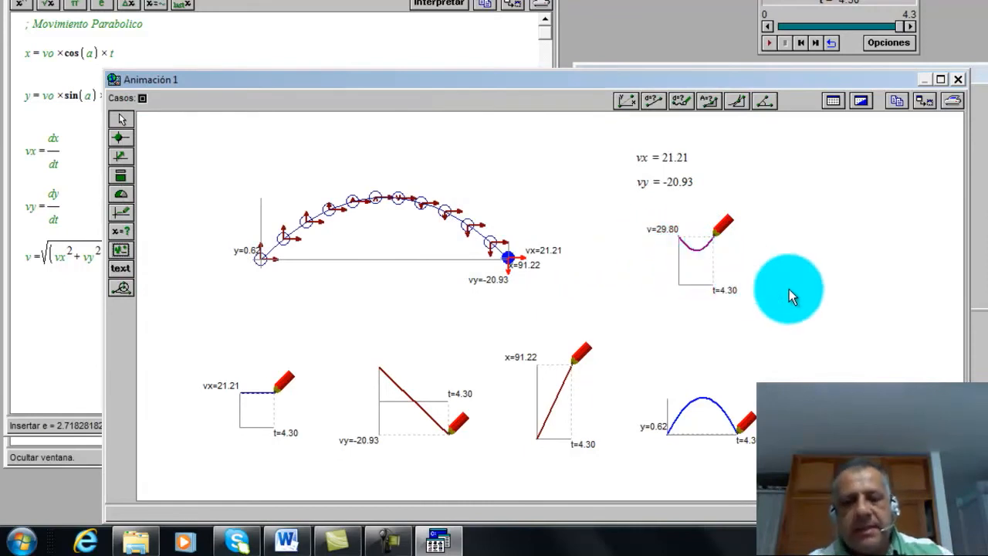